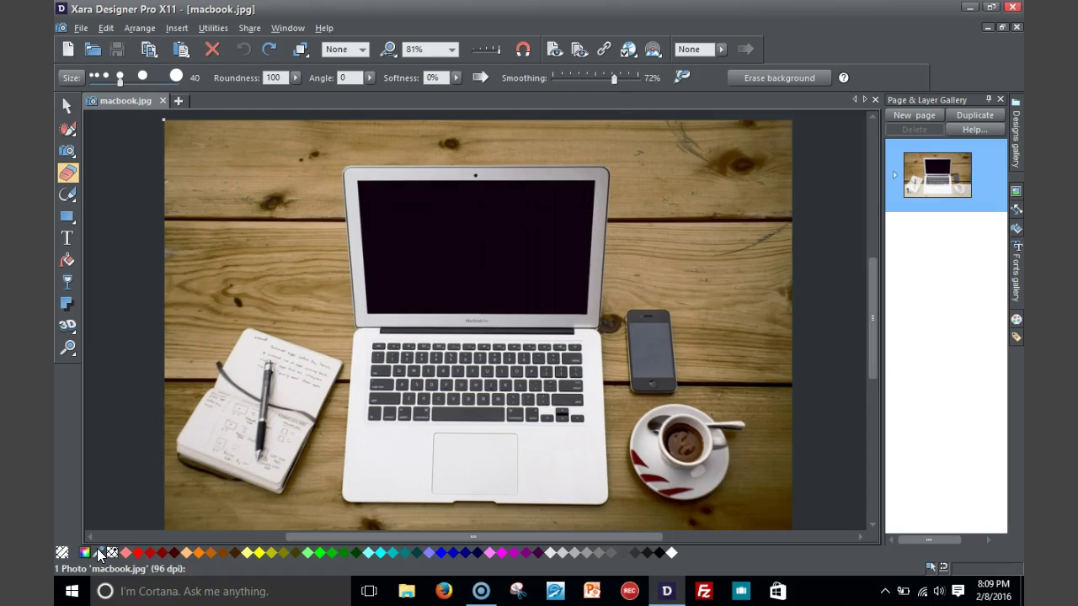
# - Brush a mask with the Mask Painter over the laptop's screen, keyboard and base
pyautogui.moveTo(65, 132)
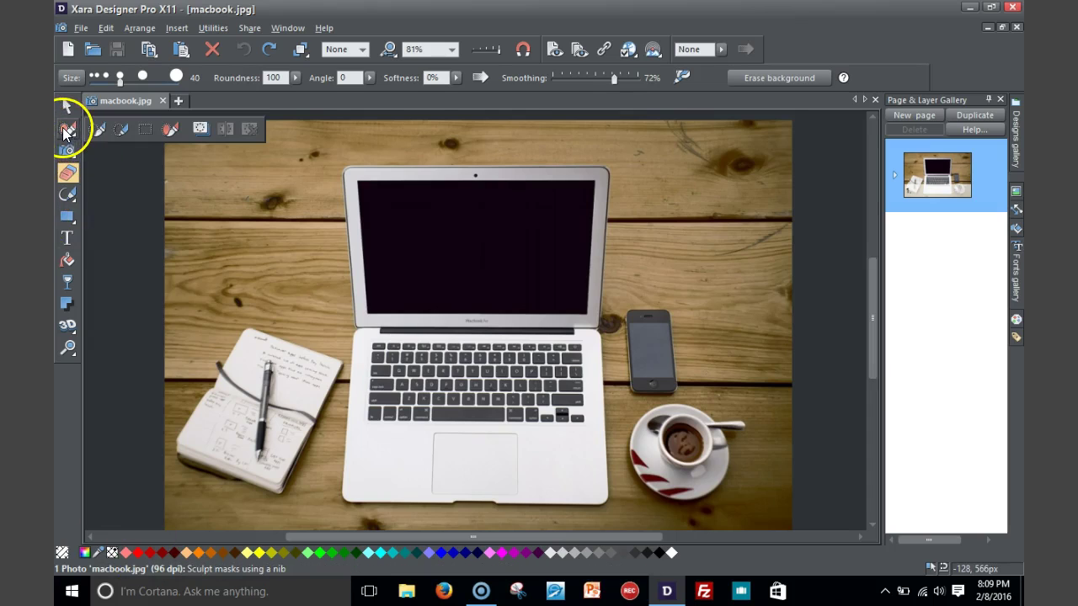
pyautogui.click(170, 132)
pyautogui.moveTo(514, 236)
pyautogui.mouseDown()
pyautogui.moveTo(503, 334)
pyautogui.moveTo(503, 282)
pyautogui.moveTo(483, 371)
pyautogui.moveTo(482, 292)
pyautogui.moveTo(475, 394)
pyautogui.moveTo(475, 341)
pyautogui.moveTo(454, 382)
pyautogui.moveTo(451, 436)
pyautogui.moveTo(475, 389)
pyautogui.moveTo(520, 406)
pyautogui.moveTo(537, 448)
pyautogui.moveTo(546, 437)
pyautogui.moveTo(551, 400)
pyautogui.moveTo(466, 461)
pyautogui.moveTo(415, 461)
pyautogui.moveTo(561, 451)
pyautogui.moveTo(415, 457)
pyautogui.moveTo(418, 331)
pyautogui.moveTo(430, 458)
pyautogui.moveTo(475, 378)
pyautogui.moveTo(488, 442)
pyautogui.moveTo(489, 384)
pyautogui.mouseUp()
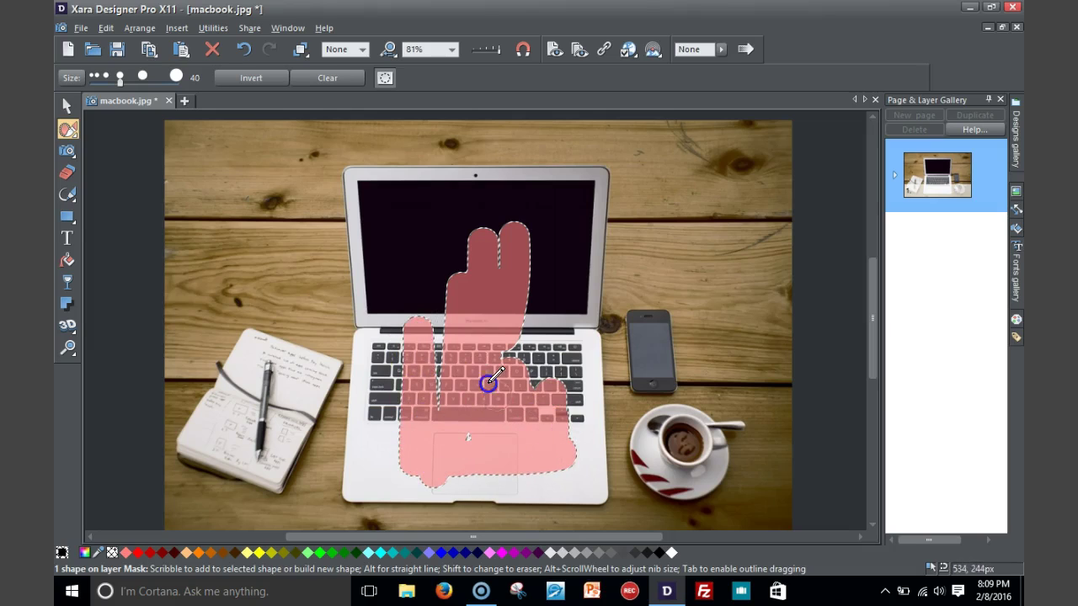
pyautogui.moveTo(462, 442)
pyautogui.mouseDown()
pyautogui.moveTo(414, 269)
pyautogui.moveTo(406, 371)
pyautogui.moveTo(400, 243)
pyautogui.moveTo(402, 449)
pyautogui.moveTo(518, 464)
pyautogui.moveTo(558, 440)
pyautogui.moveTo(531, 313)
pyautogui.moveTo(551, 232)
pyautogui.moveTo(558, 370)
pyautogui.moveTo(569, 264)
pyautogui.moveTo(571, 423)
pyautogui.mouseUp()
pyautogui.moveTo(476, 308)
pyautogui.mouseDown()
pyautogui.moveTo(433, 212)
pyautogui.moveTo(428, 325)
pyautogui.moveTo(430, 297)
pyautogui.moveTo(385, 321)
pyautogui.moveTo(405, 342)
pyautogui.moveTo(412, 441)
pyautogui.moveTo(386, 447)
pyautogui.moveTo(380, 373)
pyautogui.mouseUp()
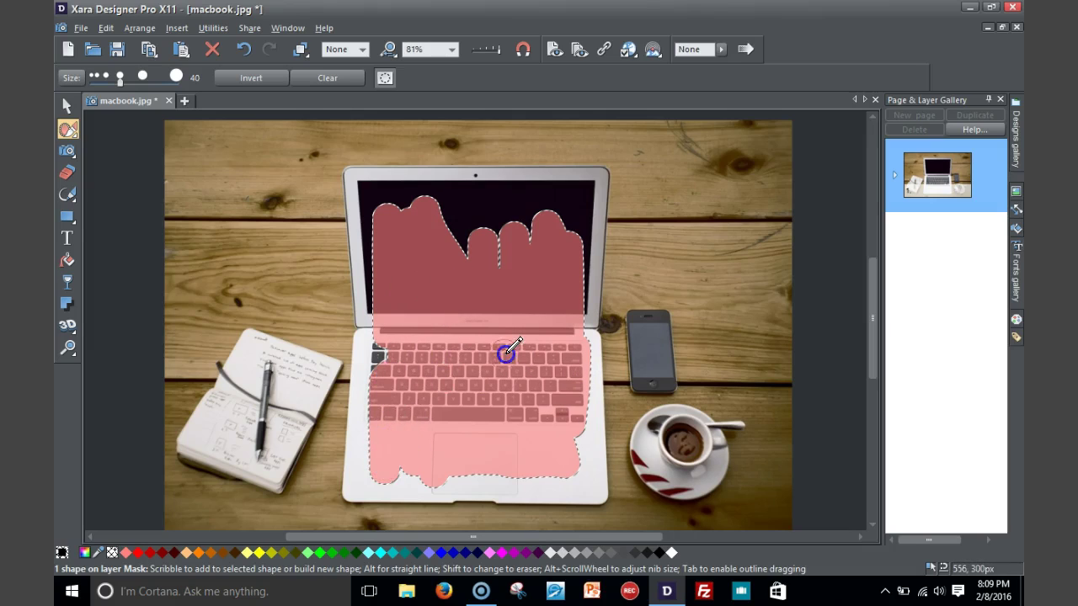
pyautogui.moveTo(501, 240)
pyautogui.mouseDown()
pyautogui.moveTo(481, 228)
pyautogui.moveTo(469, 241)
pyautogui.moveTo(517, 236)
pyautogui.moveTo(525, 178)
pyautogui.moveTo(501, 202)
pyautogui.moveTo(534, 213)
pyautogui.moveTo(424, 210)
pyautogui.moveTo(551, 219)
pyautogui.moveTo(574, 248)
pyautogui.moveTo(567, 480)
pyautogui.moveTo(409, 423)
pyautogui.moveTo(397, 356)
pyautogui.moveTo(390, 390)
pyautogui.moveTo(392, 365)
pyautogui.moveTo(388, 379)
pyautogui.moveTo(393, 218)
pyautogui.moveTo(373, 233)
pyautogui.moveTo(376, 255)
pyautogui.mouseUp()
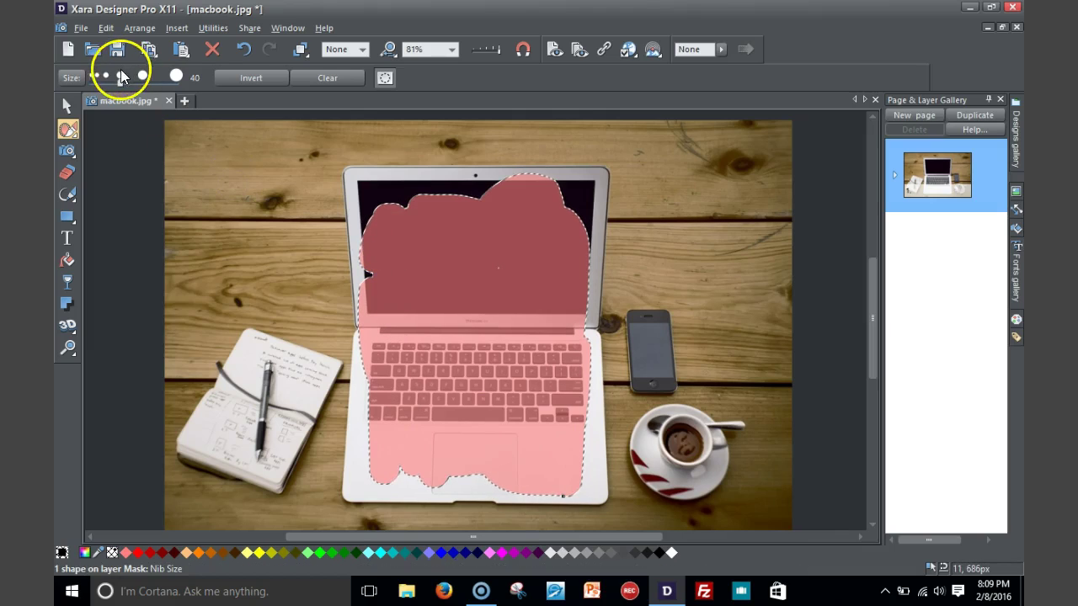
# - Mask the laptop's top-right, right and left edges at nib size 10, then the bottom edge at size 36
pyautogui.moveTo(118, 80); pyautogui.dragTo(93, 86)
pyautogui.moveTo(534, 185)
pyautogui.mouseDown()
pyautogui.moveTo(570, 197)
pyautogui.moveTo(589, 226)
pyautogui.mouseUp()
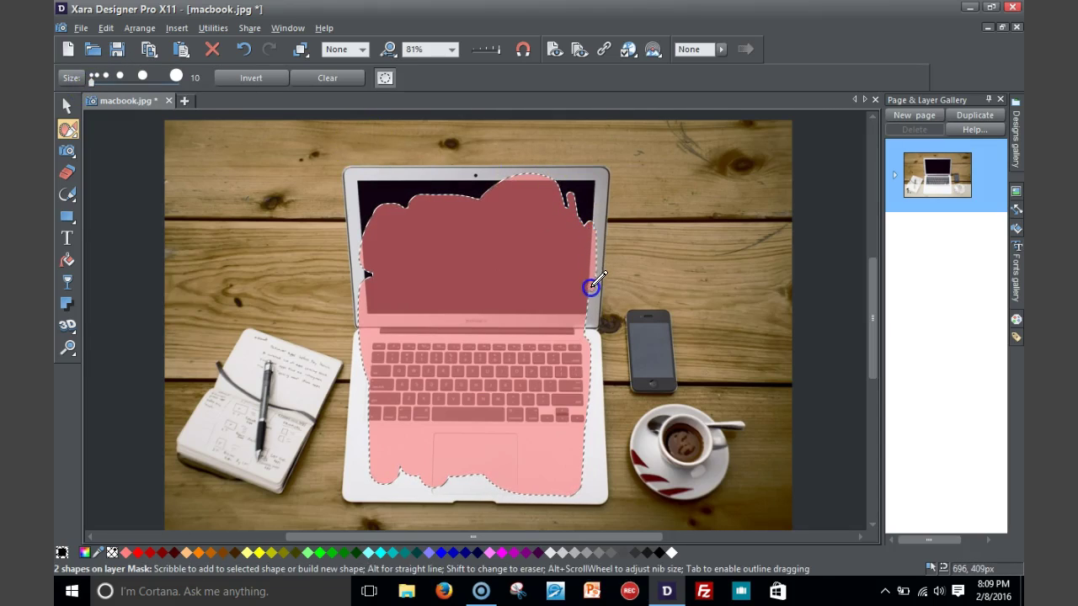
pyautogui.moveTo(589, 305)
pyautogui.mouseDown()
pyautogui.moveTo(590, 484)
pyautogui.moveTo(583, 417)
pyautogui.moveTo(588, 480)
pyautogui.moveTo(589, 427)
pyautogui.moveTo(583, 465)
pyautogui.mouseUp()
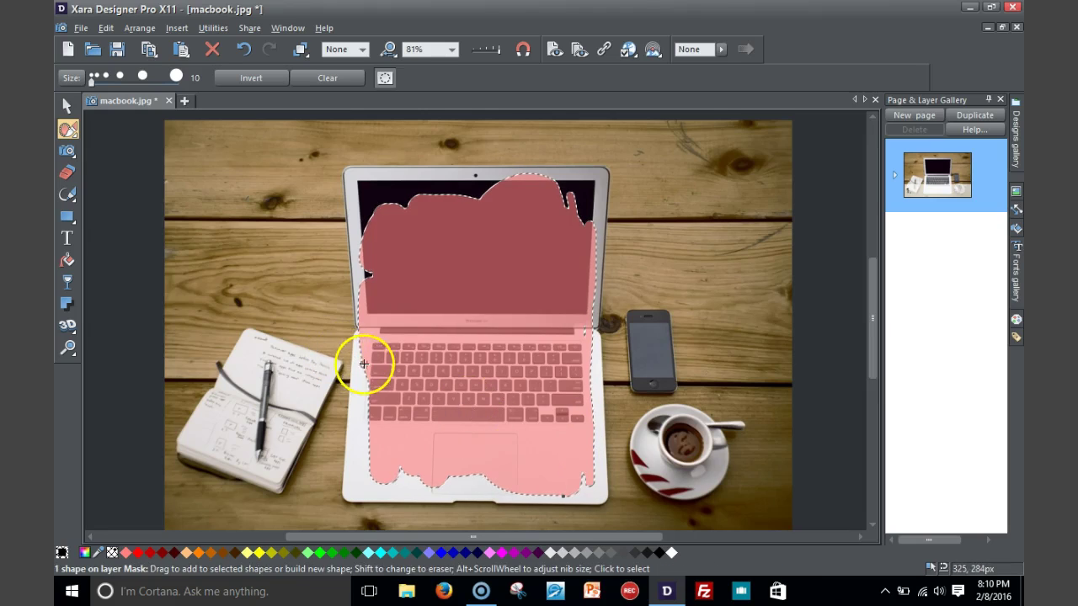
pyautogui.moveTo(369, 365)
pyautogui.mouseDown()
pyautogui.moveTo(371, 447)
pyautogui.moveTo(363, 386)
pyautogui.moveTo(362, 431)
pyautogui.moveTo(370, 371)
pyautogui.mouseUp()
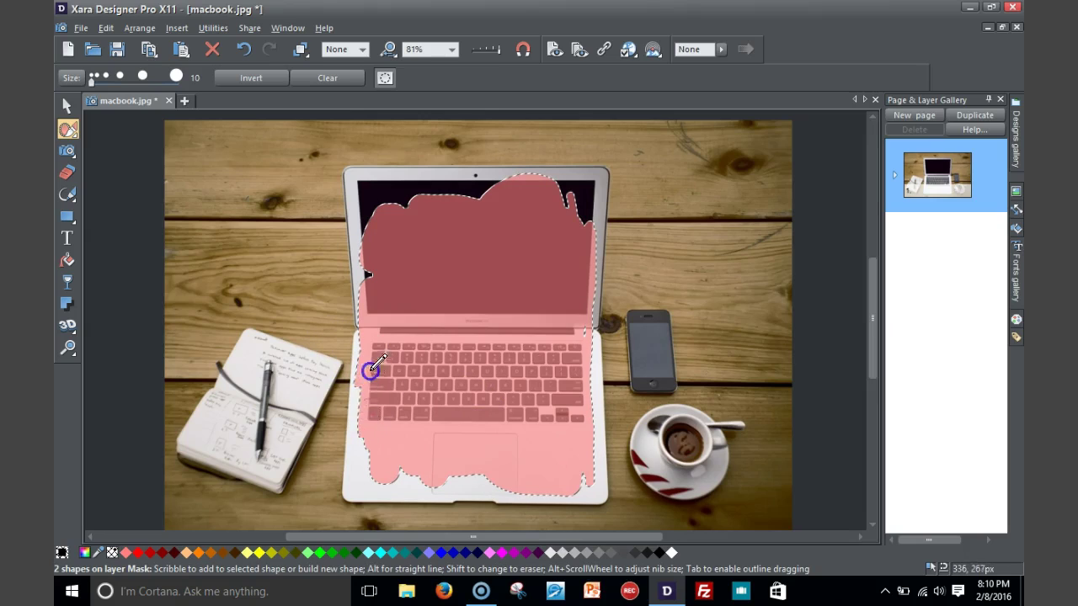
pyautogui.moveTo(392, 471); pyautogui.dragTo(429, 473)
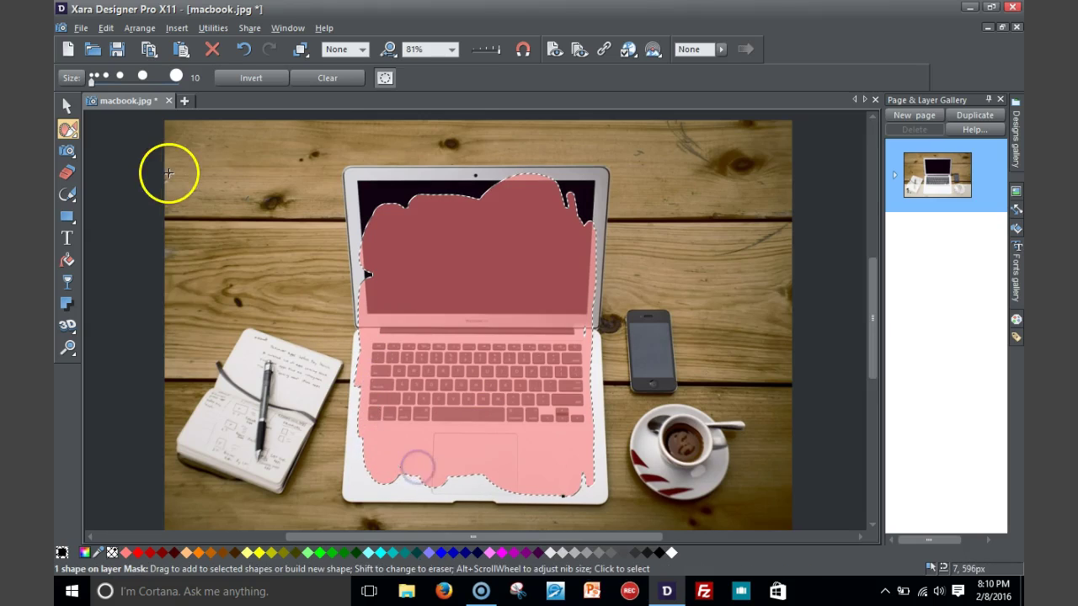
pyautogui.moveTo(95, 82); pyautogui.dragTo(117, 86)
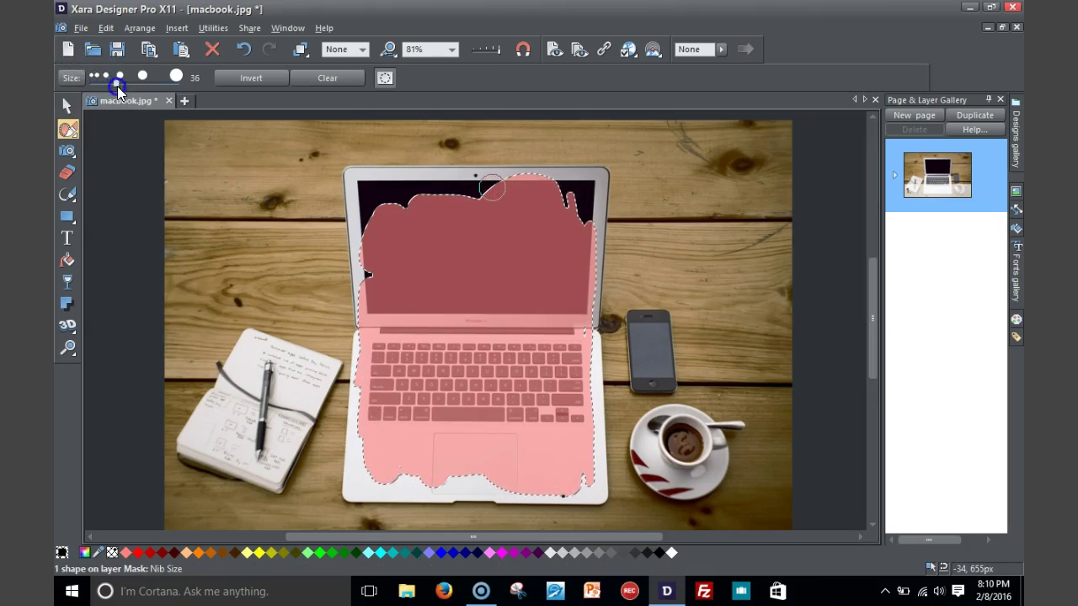
pyautogui.moveTo(422, 431)
pyautogui.mouseDown()
pyautogui.moveTo(413, 471)
pyautogui.moveTo(565, 489)
pyautogui.moveTo(584, 411)
pyautogui.moveTo(570, 344)
pyautogui.moveTo(508, 281)
pyautogui.moveTo(410, 217)
pyautogui.moveTo(383, 294)
pyautogui.moveTo(366, 182)
pyautogui.moveTo(369, 220)
pyautogui.moveTo(378, 207)
pyautogui.moveTo(429, 202)
pyautogui.moveTo(585, 212)
pyautogui.moveTo(568, 188)
pyautogui.moveTo(514, 200)
pyautogui.moveTo(385, 194)
pyautogui.moveTo(381, 266)
pyautogui.moveTo(373, 228)
pyautogui.moveTo(370, 260)
pyautogui.moveTo(409, 397)
pyautogui.moveTo(500, 378)
pyautogui.mouseUp()
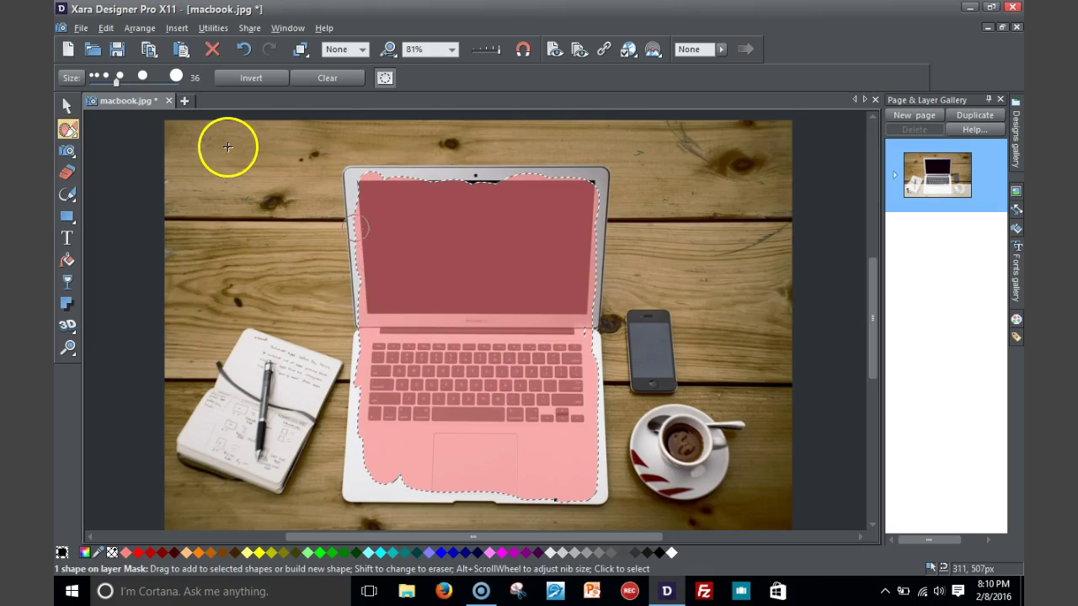
# - At nib size 10, touch up the mask at the screen's top edge and the laptop's lower-left corner
pyautogui.moveTo(117, 79); pyautogui.dragTo(87, 87)
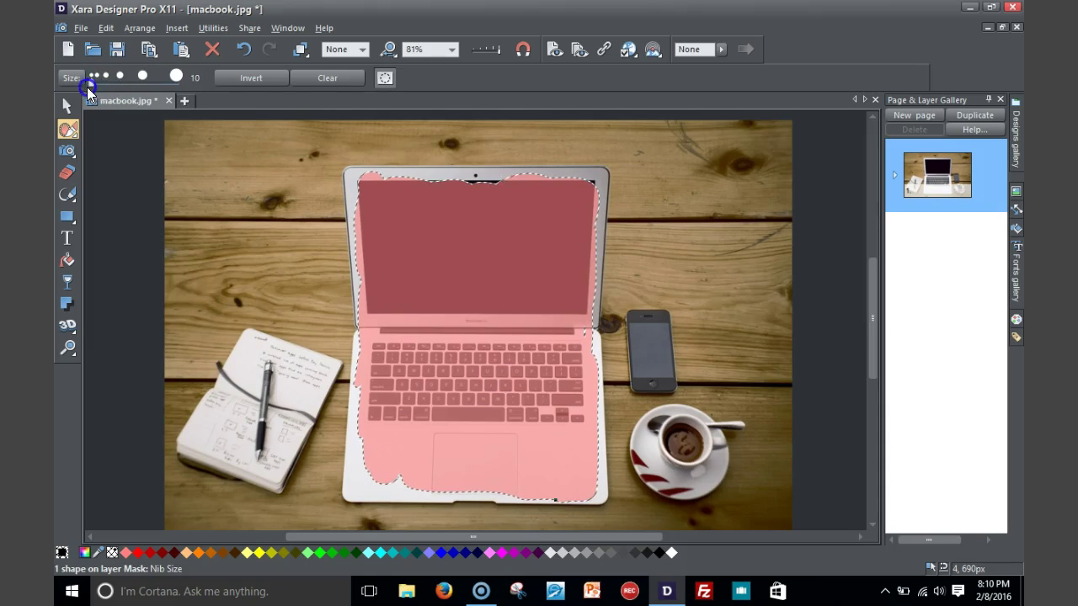
pyautogui.moveTo(500, 205); pyautogui.dragTo(473, 178)
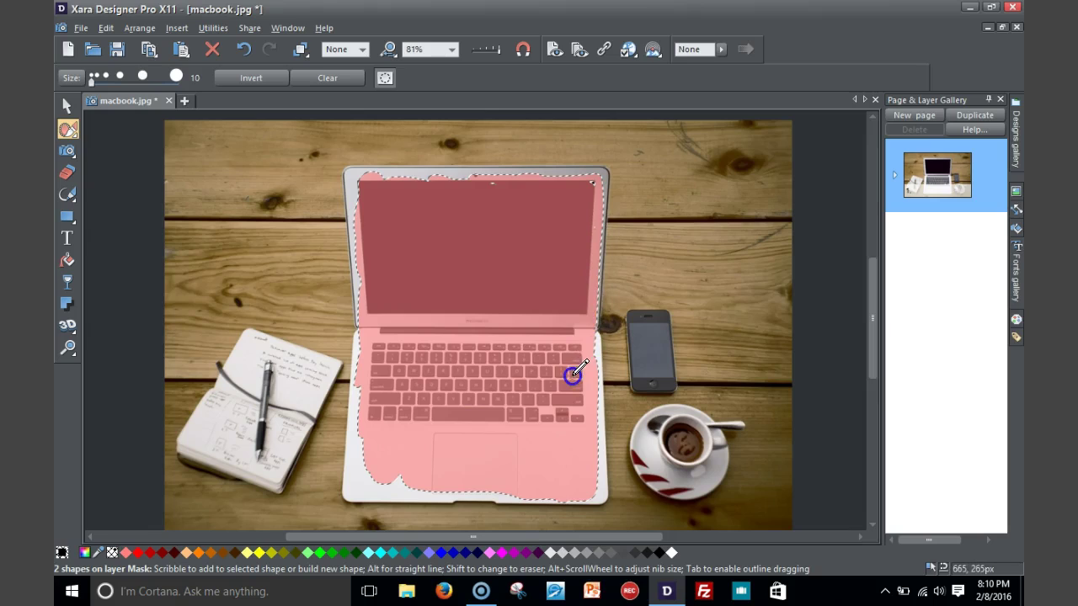
pyautogui.click(385, 412)
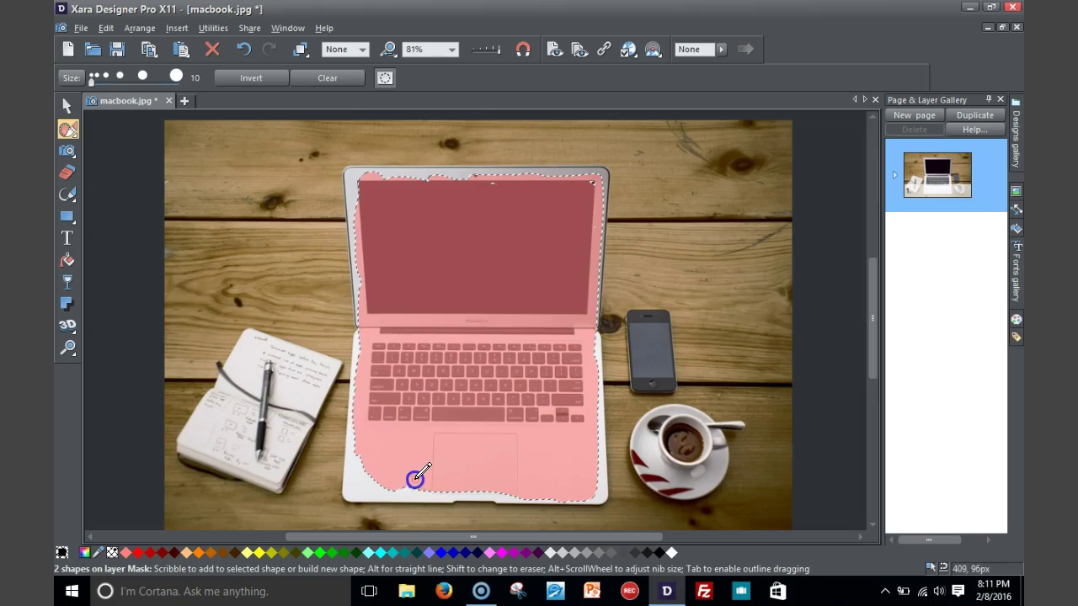
pyautogui.moveTo(385, 491); pyautogui.dragTo(365, 442)
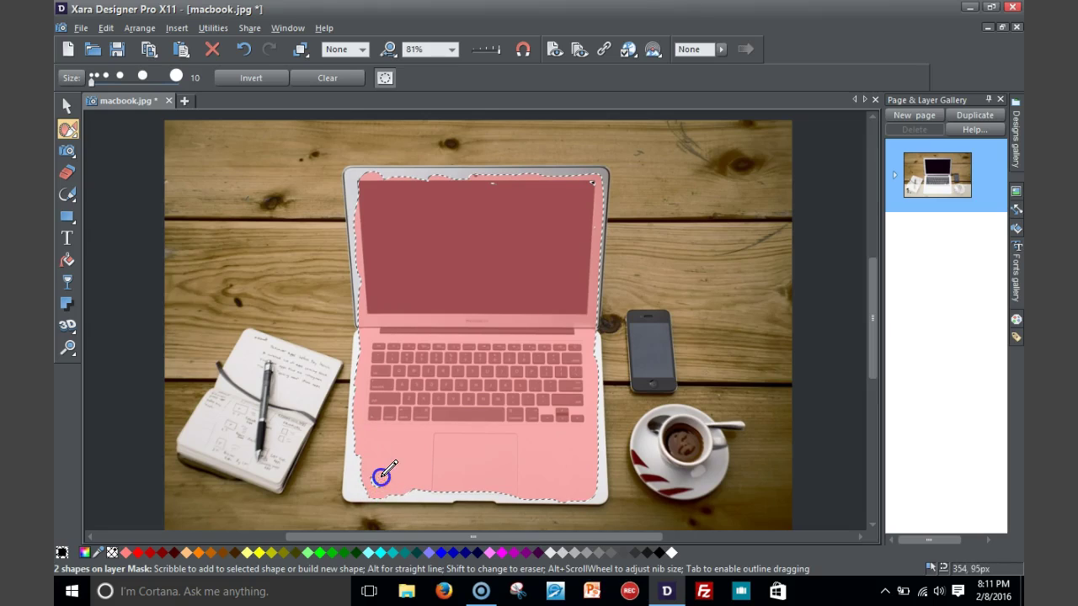
pyautogui.moveTo(384, 492); pyautogui.dragTo(378, 489)
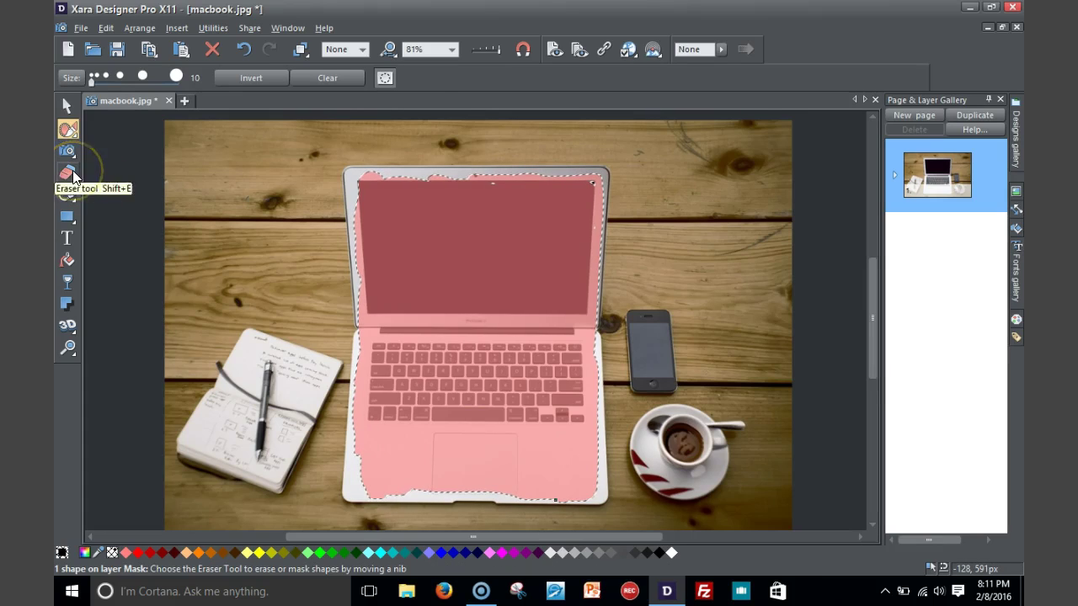
# - With the Eraser, erase the table at the top-left corner and down the right edge over the cup
pyautogui.click(70, 172)
pyautogui.moveTo(213, 138)
pyautogui.mouseDown()
pyautogui.moveTo(164, 166)
pyautogui.moveTo(197, 113)
pyautogui.moveTo(154, 139)
pyautogui.moveTo(198, 124)
pyautogui.moveTo(213, 133)
pyautogui.moveTo(175, 150)
pyautogui.moveTo(176, 207)
pyautogui.moveTo(202, 162)
pyautogui.moveTo(203, 192)
pyautogui.moveTo(227, 132)
pyautogui.moveTo(270, 129)
pyautogui.mouseUp()
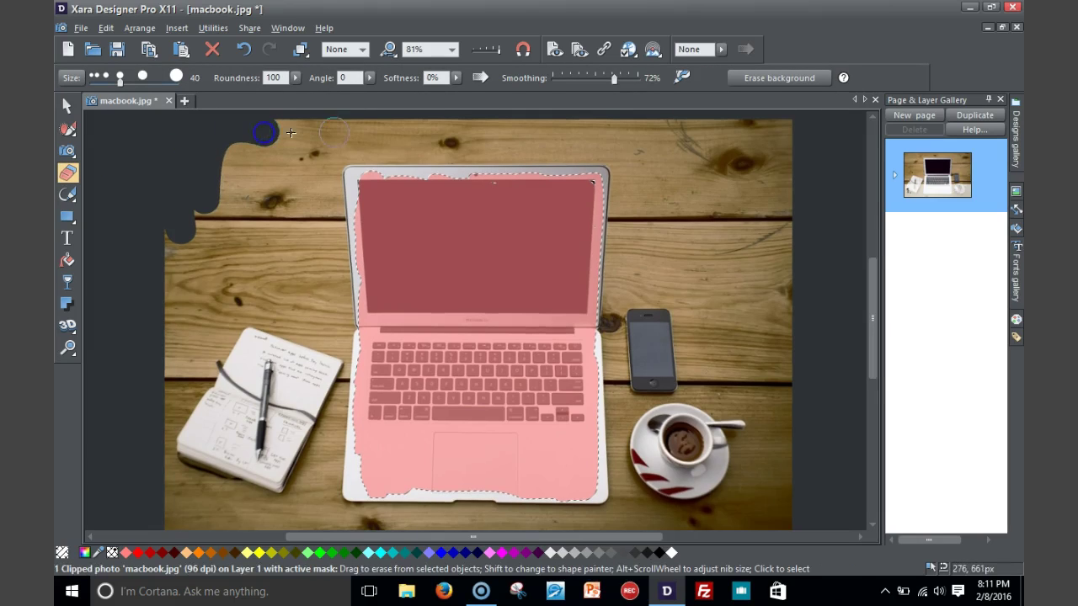
pyautogui.moveTo(779, 121)
pyautogui.mouseDown()
pyautogui.moveTo(753, 385)
pyautogui.moveTo(722, 409)
pyautogui.mouseUp()
pyautogui.moveTo(729, 268); pyautogui.dragTo(761, 187)
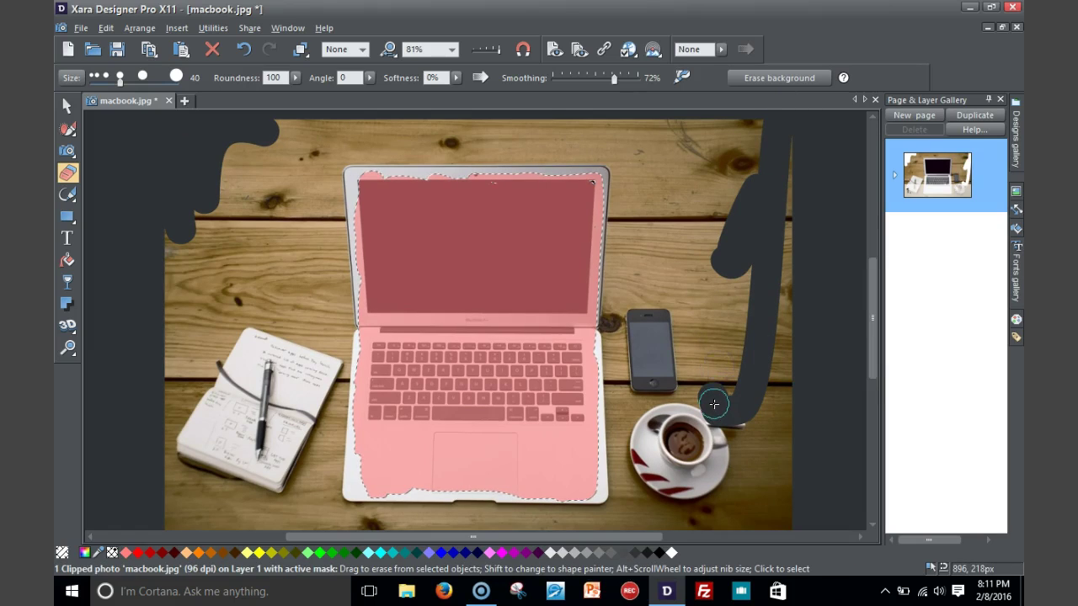
pyautogui.moveTo(716, 407)
pyautogui.mouseDown()
pyautogui.moveTo(715, 299)
pyautogui.moveTo(715, 447)
pyautogui.moveTo(738, 278)
pyautogui.moveTo(745, 337)
pyautogui.mouseUp()
pyautogui.click(792, 536)
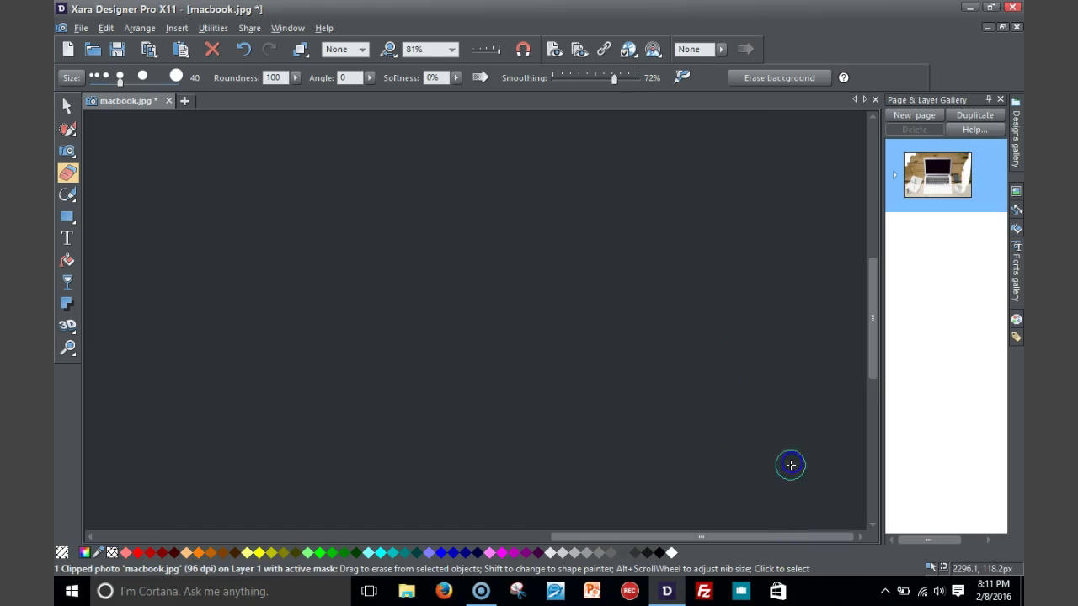
pyautogui.moveTo(746, 538); pyautogui.dragTo(486, 541)
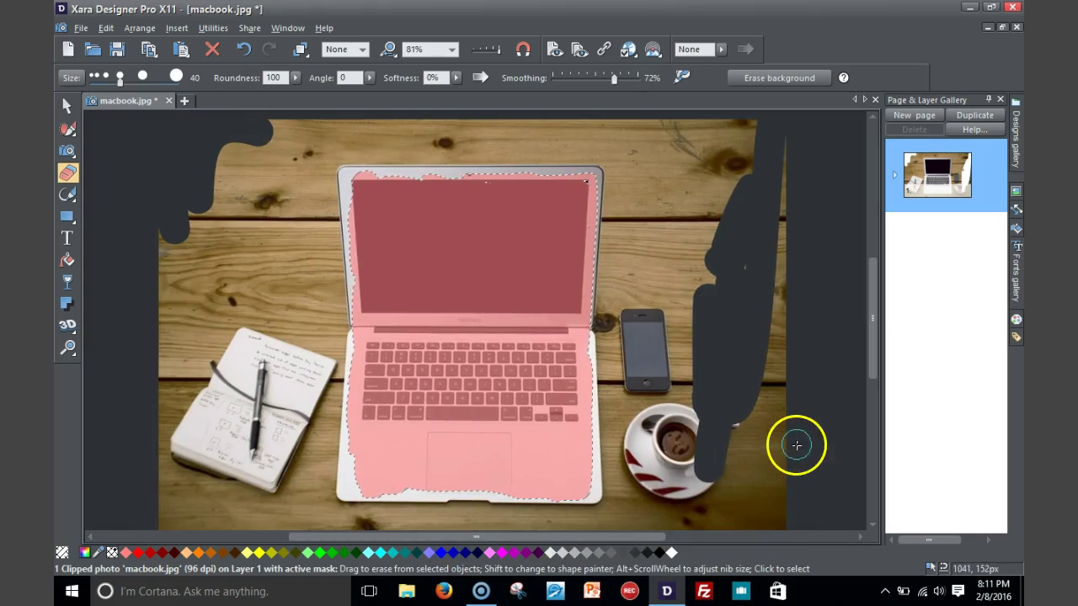
# - Erase the cup, phone and remaining wood strip on the right side
pyautogui.moveTo(796, 444)
pyautogui.mouseDown()
pyautogui.moveTo(733, 471)
pyautogui.moveTo(768, 361)
pyautogui.moveTo(772, 491)
pyautogui.moveTo(769, 218)
pyautogui.moveTo(766, 402)
pyautogui.mouseUp()
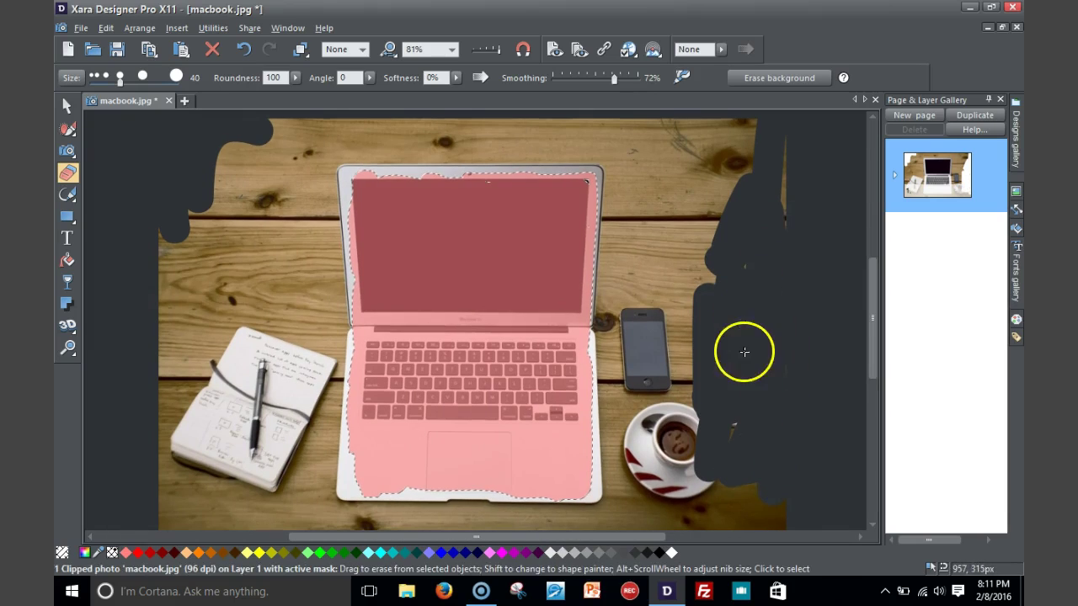
pyautogui.click(761, 212)
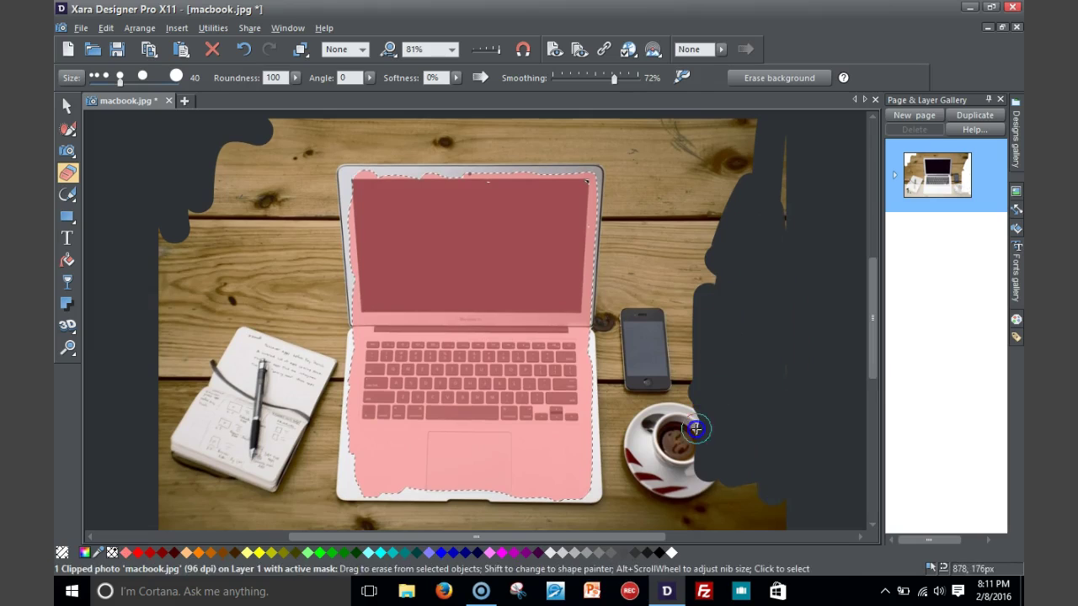
pyautogui.moveTo(695, 430)
pyautogui.mouseDown()
pyautogui.moveTo(690, 484)
pyautogui.moveTo(641, 319)
pyautogui.moveTo(638, 378)
pyautogui.moveTo(638, 308)
pyautogui.moveTo(681, 441)
pyautogui.moveTo(684, 319)
pyautogui.mouseUp()
pyautogui.click(699, 383)
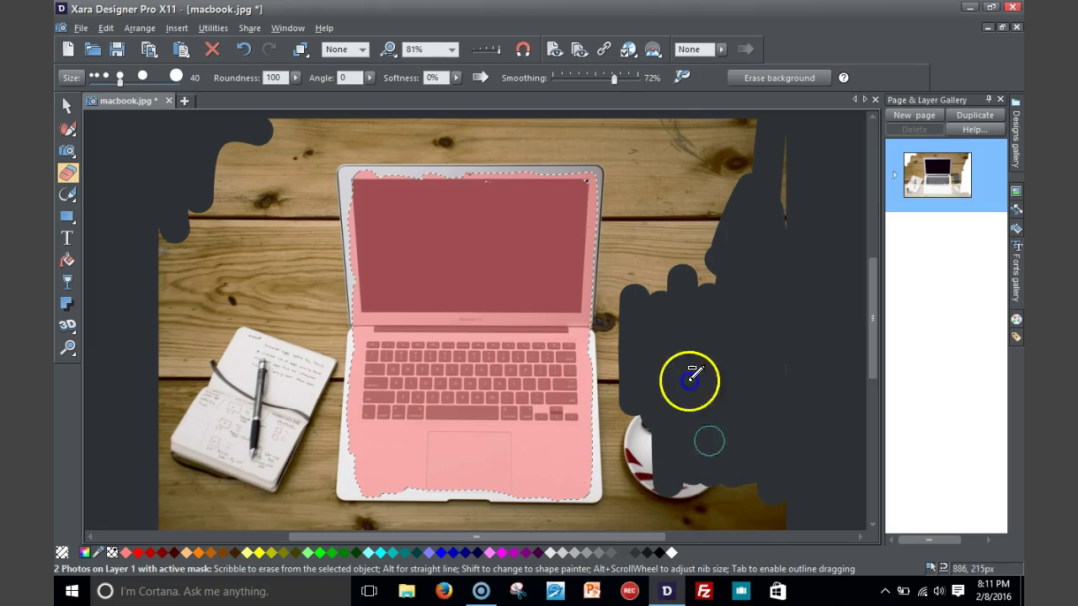
pyautogui.moveTo(690, 379)
pyautogui.mouseDown()
pyautogui.moveTo(676, 518)
pyautogui.moveTo(691, 408)
pyautogui.moveTo(712, 499)
pyautogui.moveTo(703, 432)
pyautogui.moveTo(697, 522)
pyautogui.moveTo(688, 479)
pyautogui.moveTo(731, 516)
pyautogui.mouseUp()
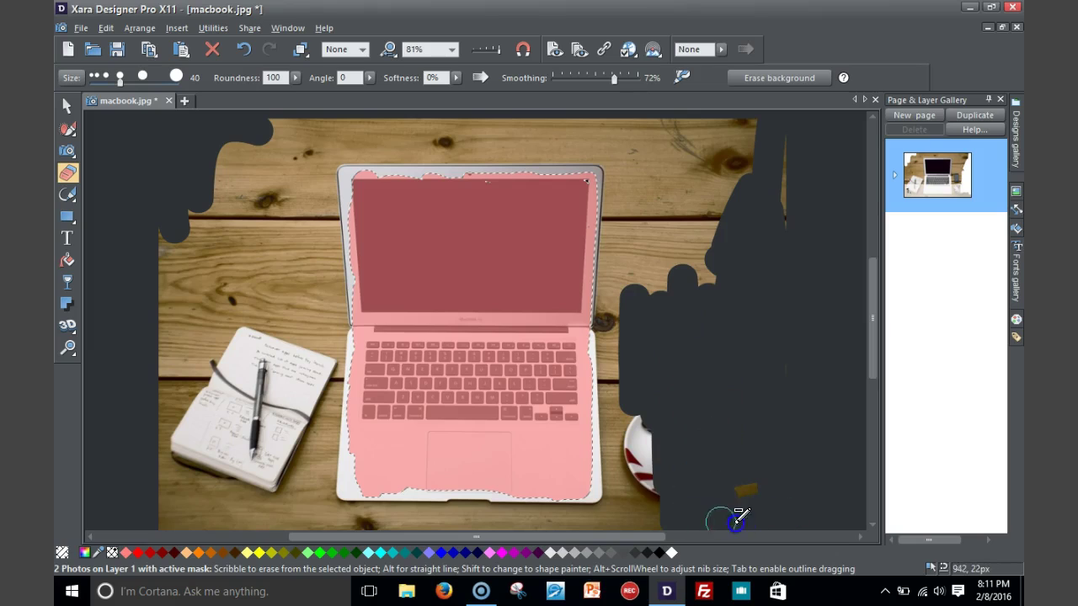
pyautogui.moveTo(803, 527)
pyautogui.mouseDown()
pyautogui.moveTo(709, 469)
pyautogui.moveTo(739, 447)
pyautogui.moveTo(726, 139)
pyautogui.moveTo(775, 197)
pyautogui.mouseUp()
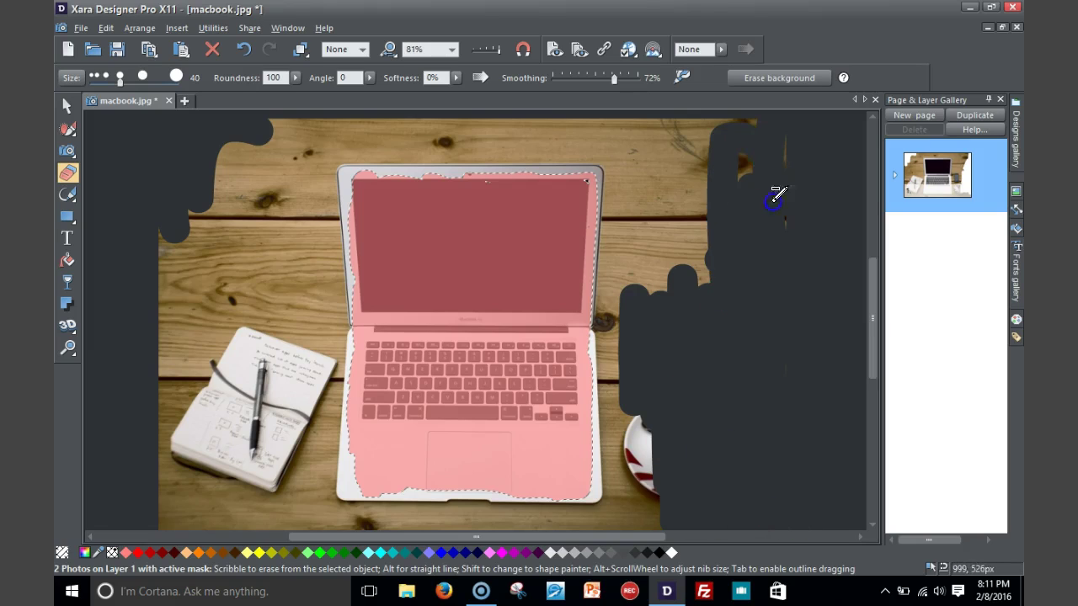
pyautogui.moveTo(742, 144)
pyautogui.mouseDown()
pyautogui.moveTo(702, 289)
pyautogui.moveTo(698, 159)
pyautogui.moveTo(696, 180)
pyautogui.mouseUp()
pyautogui.moveTo(695, 444); pyautogui.dragTo(696, 444)
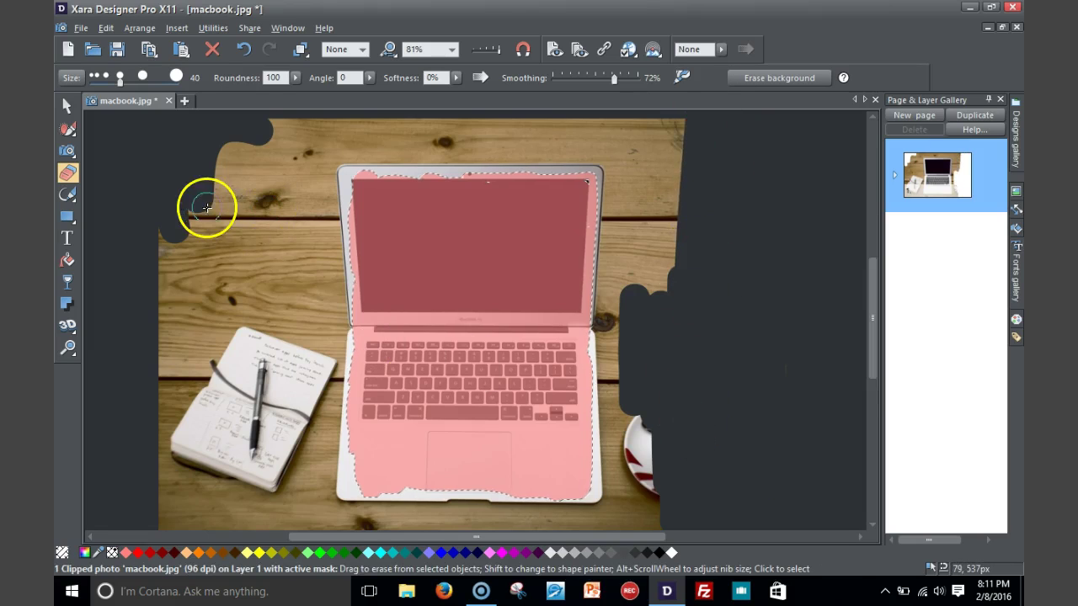
# - Erase the photo's bottom-left corner and the notebook area on the left
pyautogui.moveTo(168, 527)
pyautogui.mouseDown()
pyautogui.moveTo(144, 513)
pyautogui.moveTo(188, 510)
pyautogui.moveTo(126, 515)
pyautogui.mouseUp()
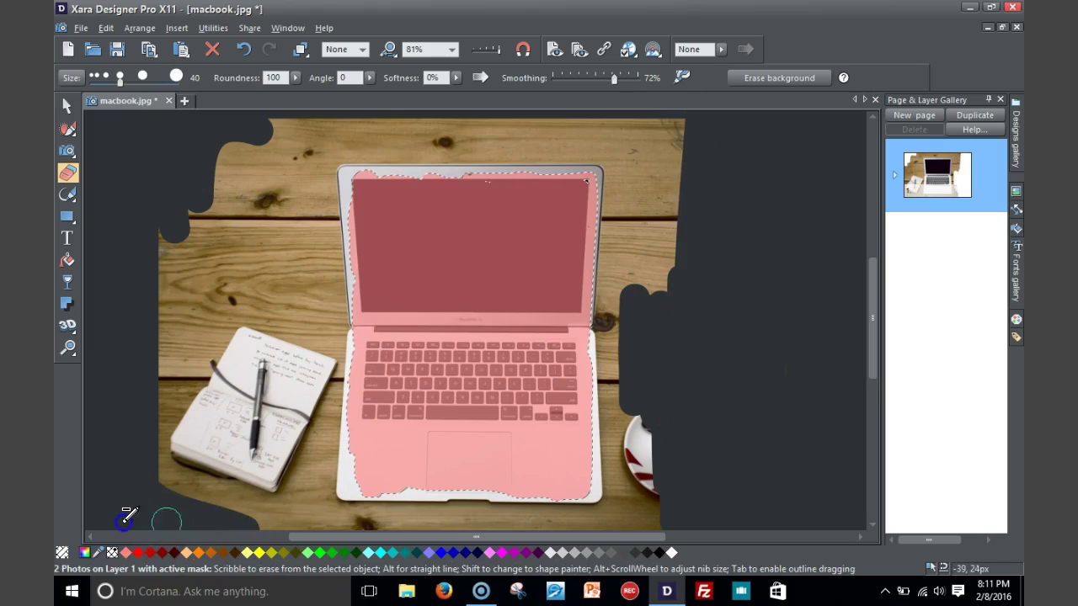
pyautogui.moveTo(236, 534)
pyautogui.mouseDown()
pyautogui.moveTo(187, 403)
pyautogui.moveTo(184, 534)
pyautogui.moveTo(187, 339)
pyautogui.moveTo(223, 491)
pyautogui.moveTo(257, 328)
pyautogui.moveTo(218, 468)
pyautogui.moveTo(173, 428)
pyautogui.moveTo(172, 492)
pyautogui.moveTo(176, 206)
pyautogui.moveTo(177, 371)
pyautogui.moveTo(216, 491)
pyautogui.mouseUp()
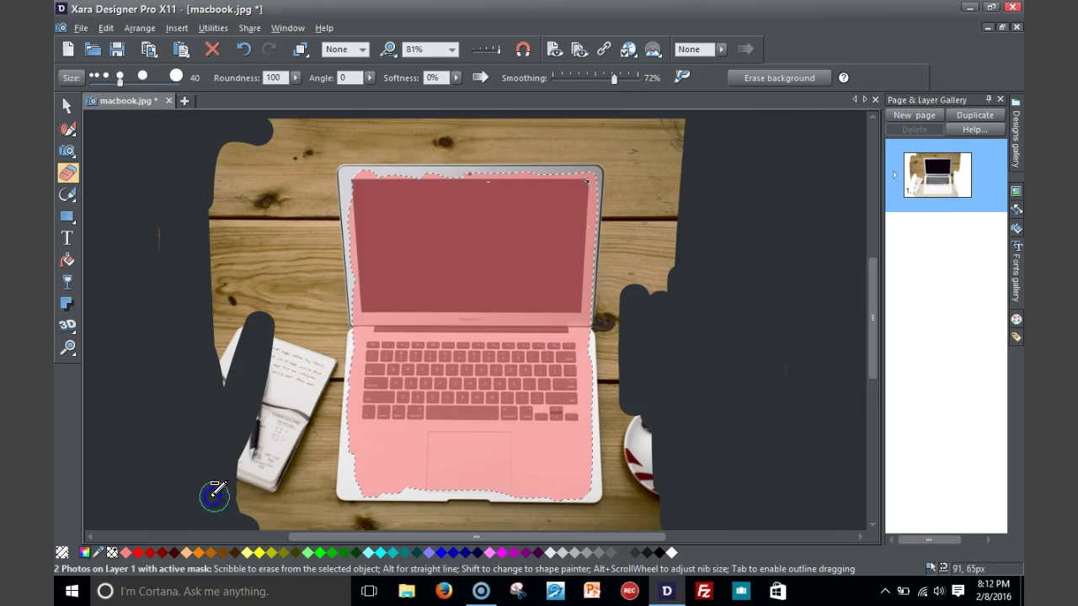
pyautogui.moveTo(156, 236); pyautogui.dragTo(155, 234)
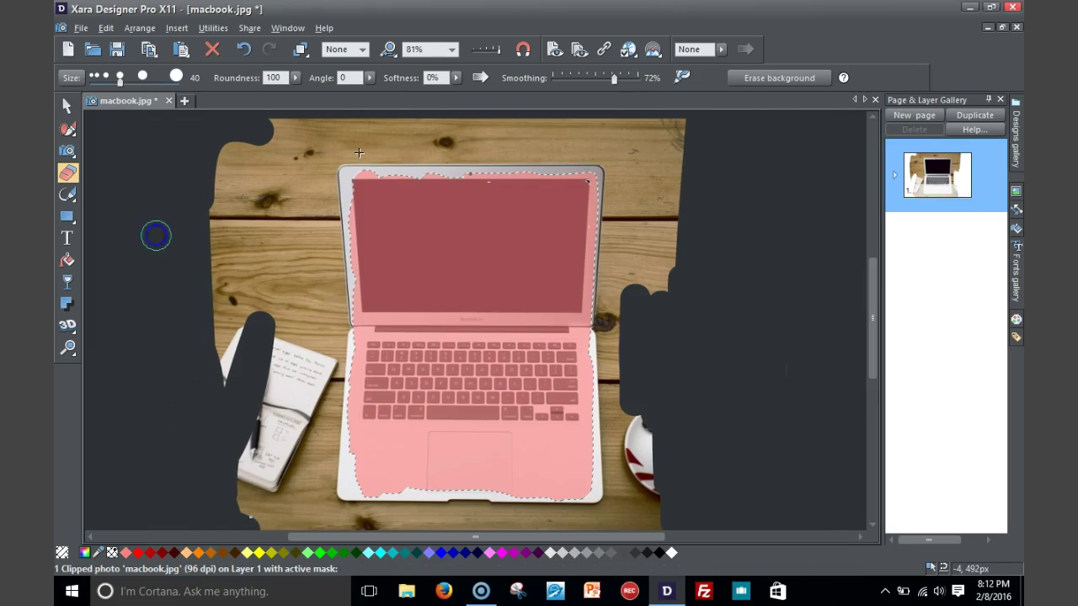
# - Apply Erase background, then erase the grey debris left of the laptop
pyautogui.click(765, 78)
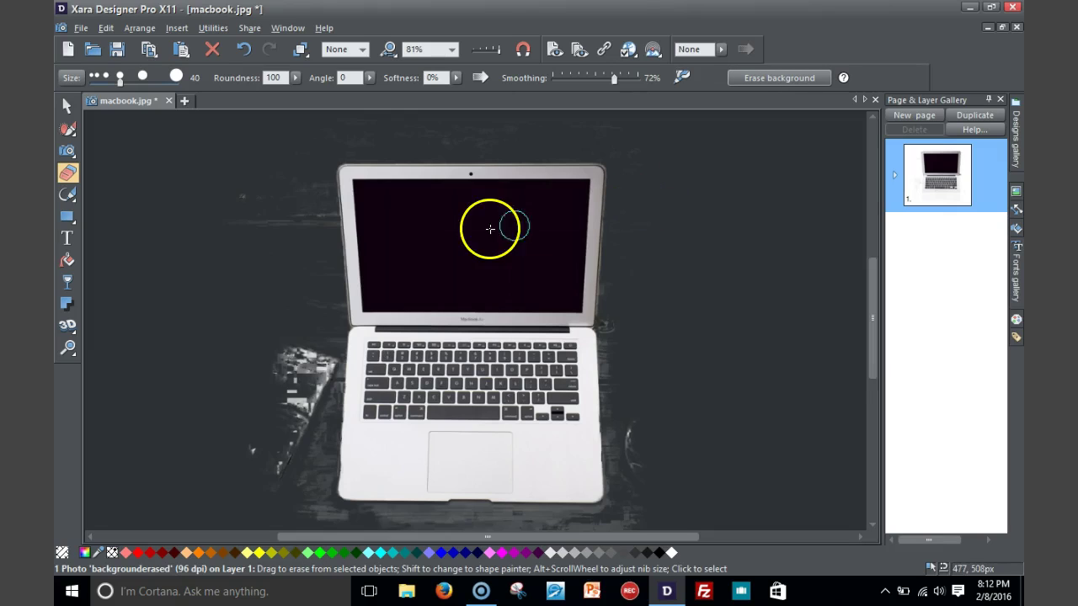
pyautogui.moveTo(278, 335)
pyautogui.mouseDown()
pyautogui.moveTo(275, 453)
pyautogui.moveTo(292, 359)
pyautogui.moveTo(273, 440)
pyautogui.moveTo(271, 339)
pyautogui.moveTo(273, 447)
pyautogui.mouseUp()
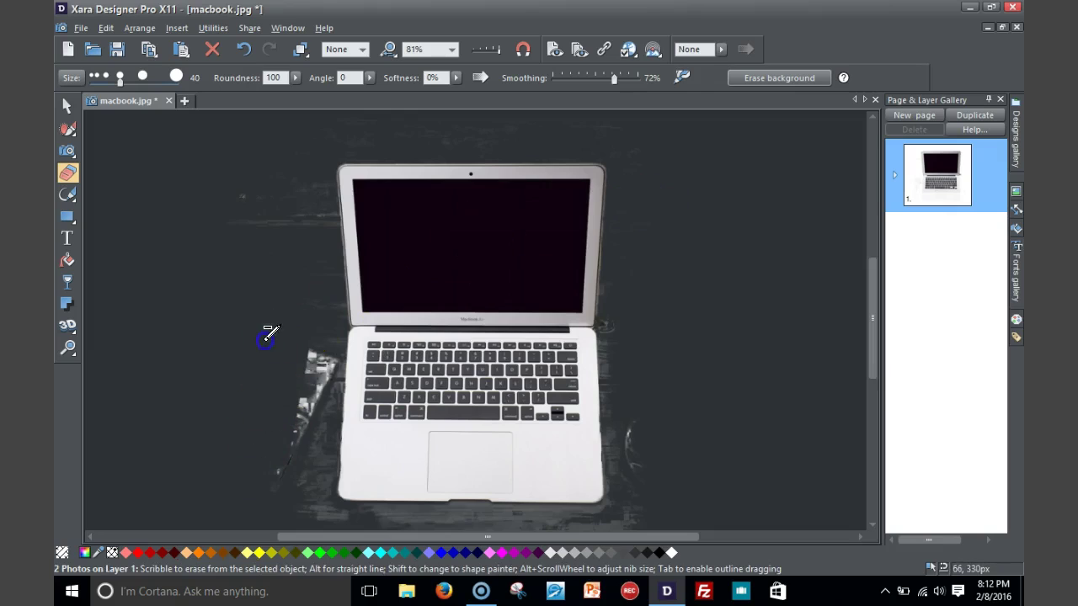
pyautogui.moveTo(285, 495); pyautogui.dragTo(309, 354)
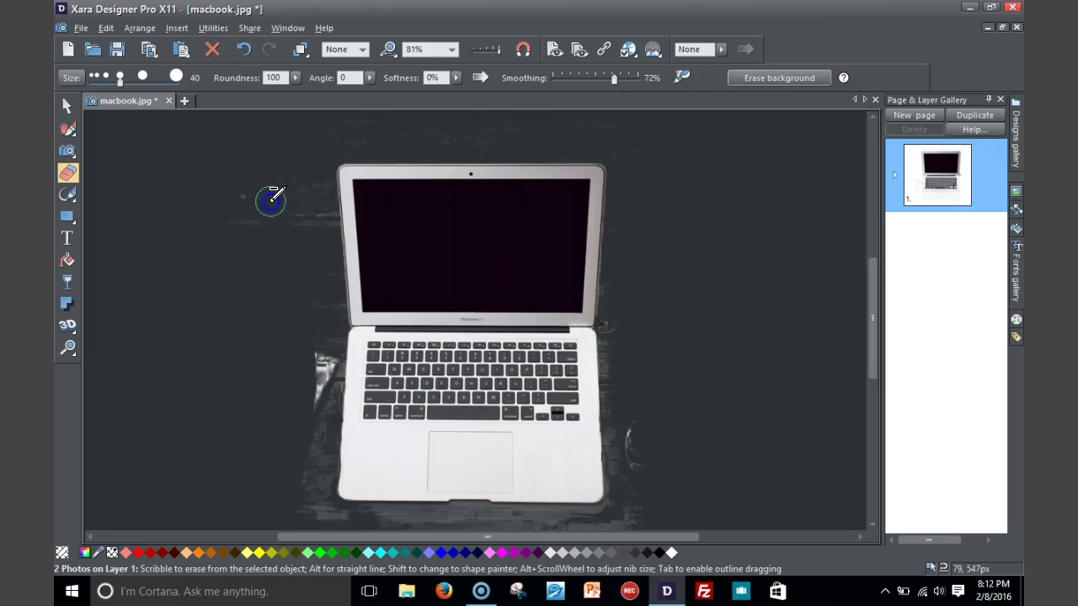
pyautogui.click(245, 171)
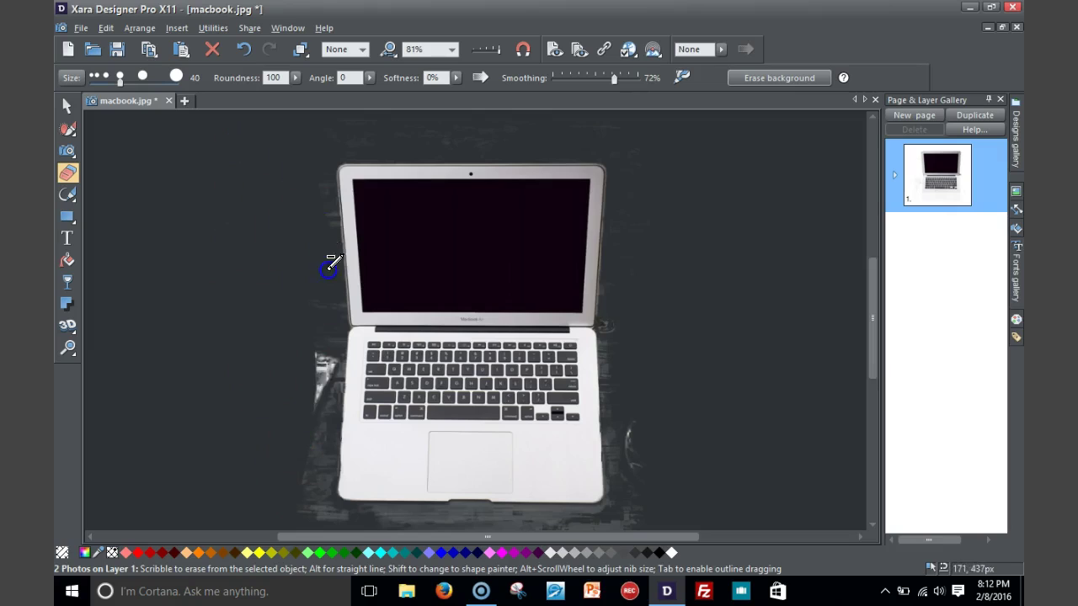
# - Erase leftover grey streaks along the laptop's left edge, below it and along its right side
pyautogui.moveTo(330, 267); pyautogui.dragTo(311, 191)
pyautogui.moveTo(293, 417)
pyautogui.mouseDown()
pyautogui.moveTo(313, 343)
pyautogui.moveTo(290, 536)
pyautogui.mouseUp()
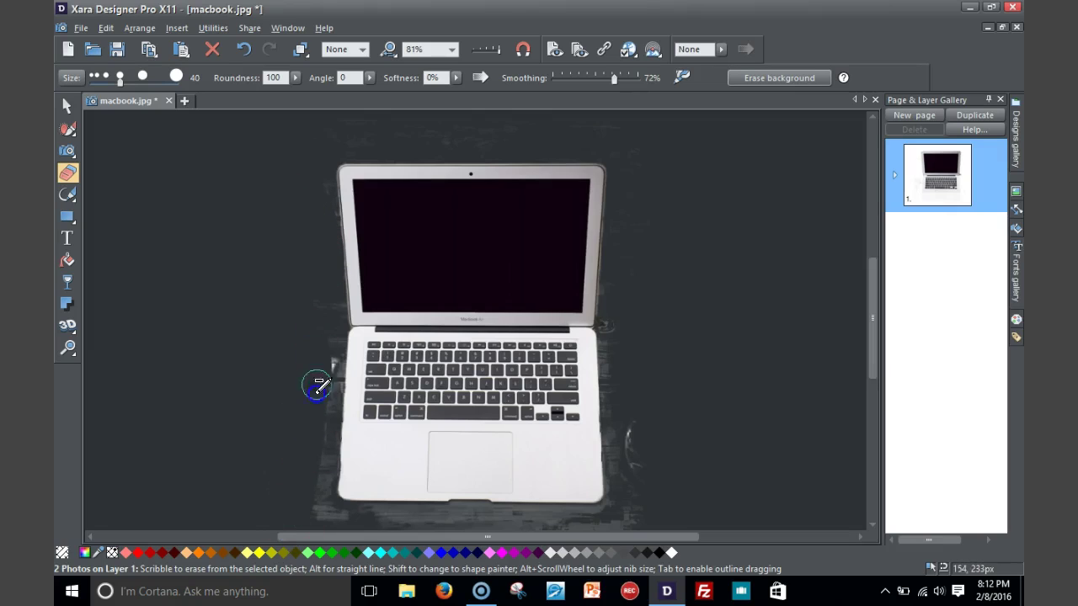
pyautogui.moveTo(318, 387); pyautogui.dragTo(315, 503)
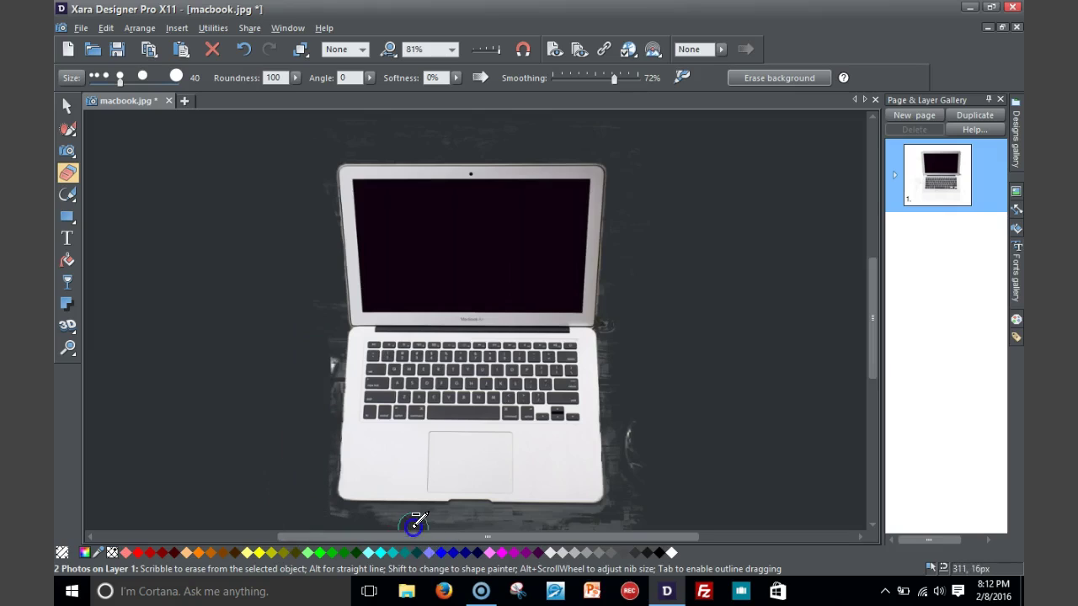
pyautogui.moveTo(414, 519)
pyautogui.mouseDown()
pyautogui.moveTo(567, 539)
pyautogui.moveTo(636, 522)
pyautogui.mouseUp()
pyautogui.click(638, 470)
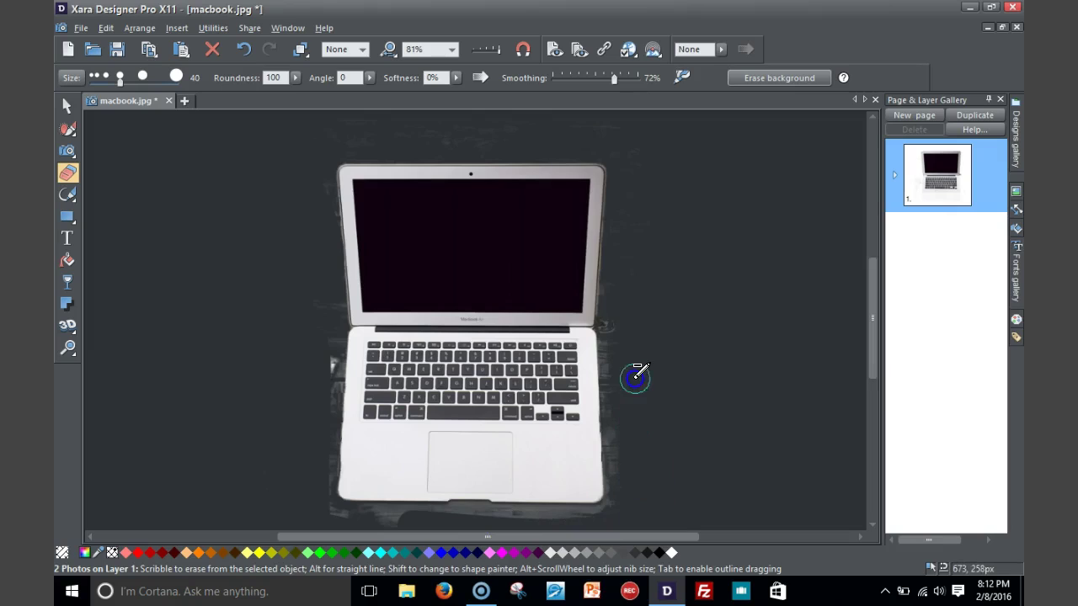
pyautogui.moveTo(632, 386); pyautogui.dragTo(621, 329)
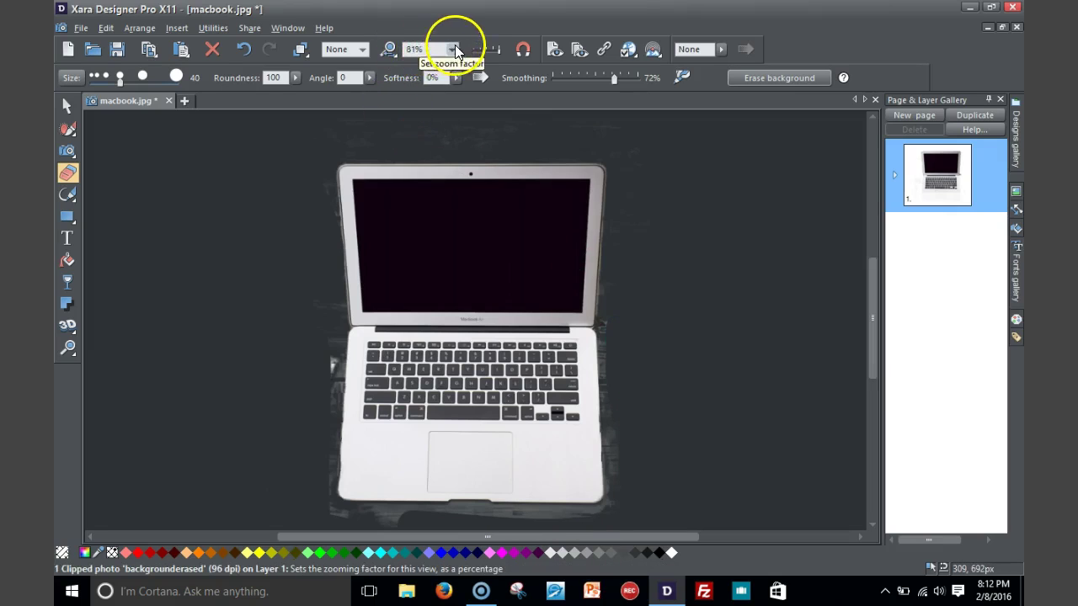
# - Zoom to 500% and scroll to the laptop's bottom edge
pyautogui.click(453, 48)
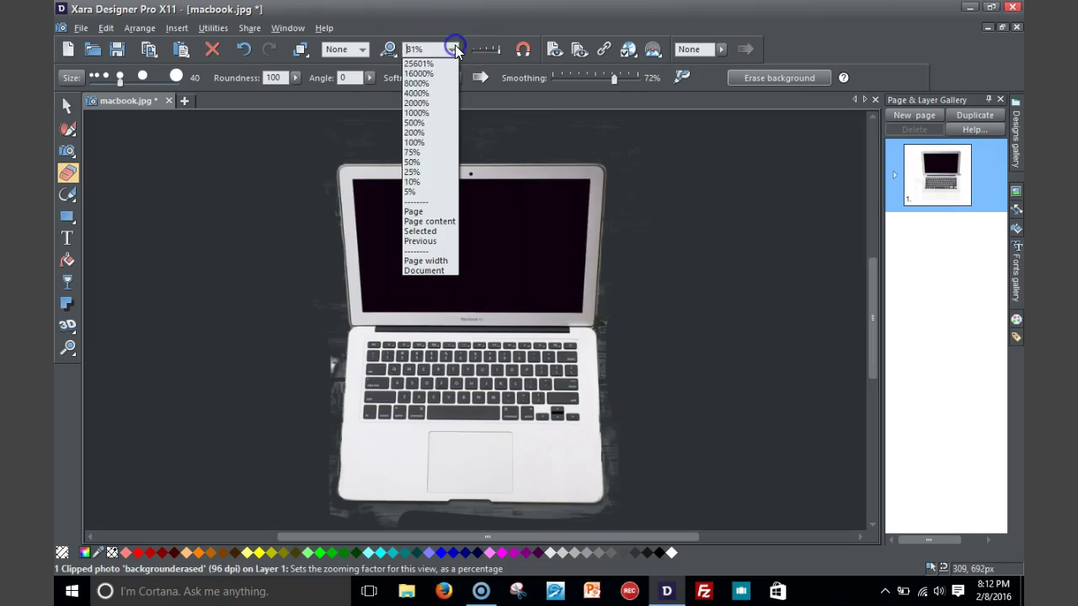
pyautogui.click(415, 125)
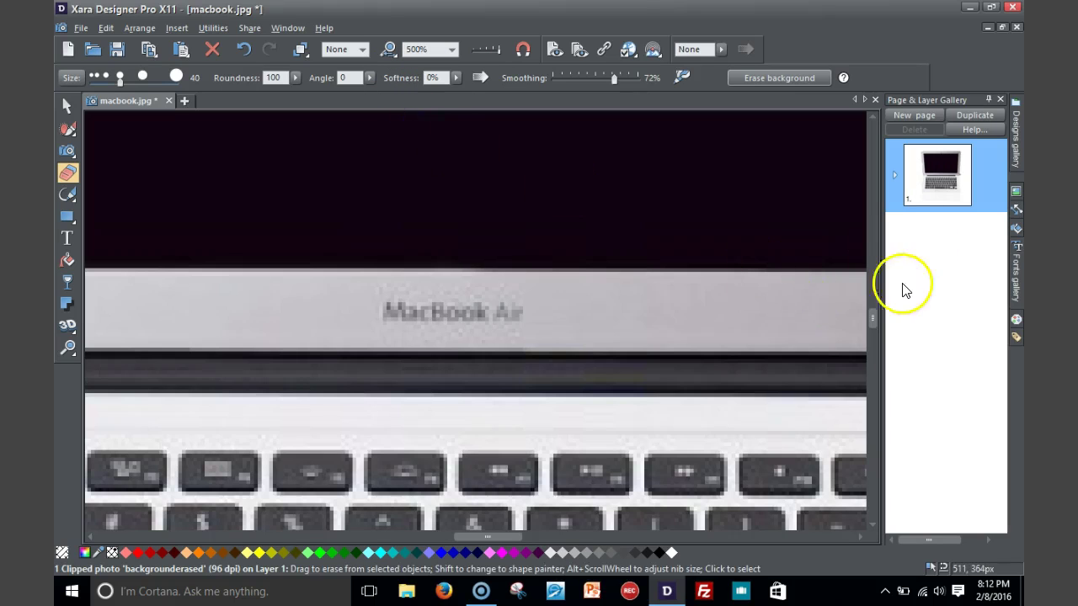
pyautogui.moveTo(873, 316); pyautogui.dragTo(876, 378)
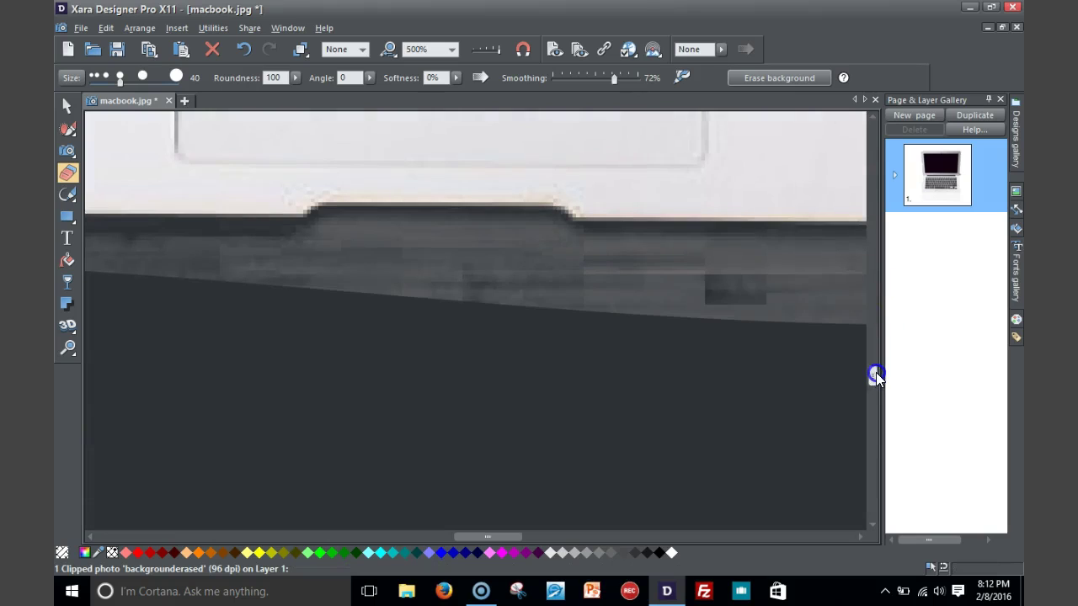
# - Erase the grey fringe under the laptop's edge, widening the eraser nib to 42
pyautogui.moveTo(600, 302); pyautogui.dragTo(727, 300)
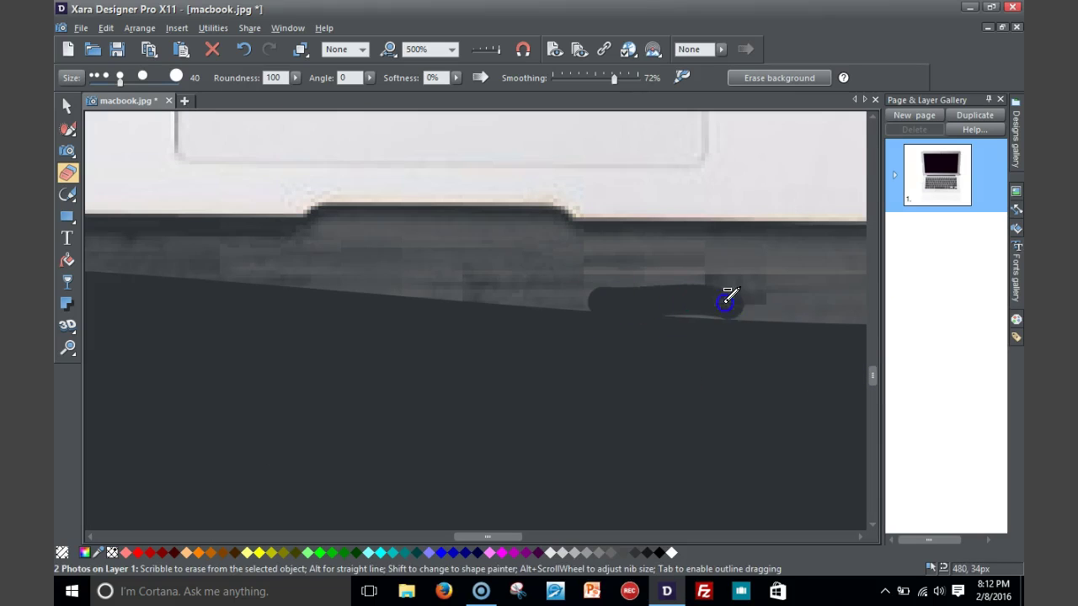
pyautogui.moveTo(830, 320)
pyautogui.mouseDown()
pyautogui.moveTo(730, 294)
pyautogui.moveTo(667, 298)
pyautogui.moveTo(781, 299)
pyautogui.moveTo(671, 297)
pyautogui.moveTo(811, 322)
pyautogui.moveTo(589, 279)
pyautogui.moveTo(737, 286)
pyautogui.moveTo(468, 286)
pyautogui.mouseUp()
pyautogui.moveTo(642, 309); pyautogui.dragTo(460, 273)
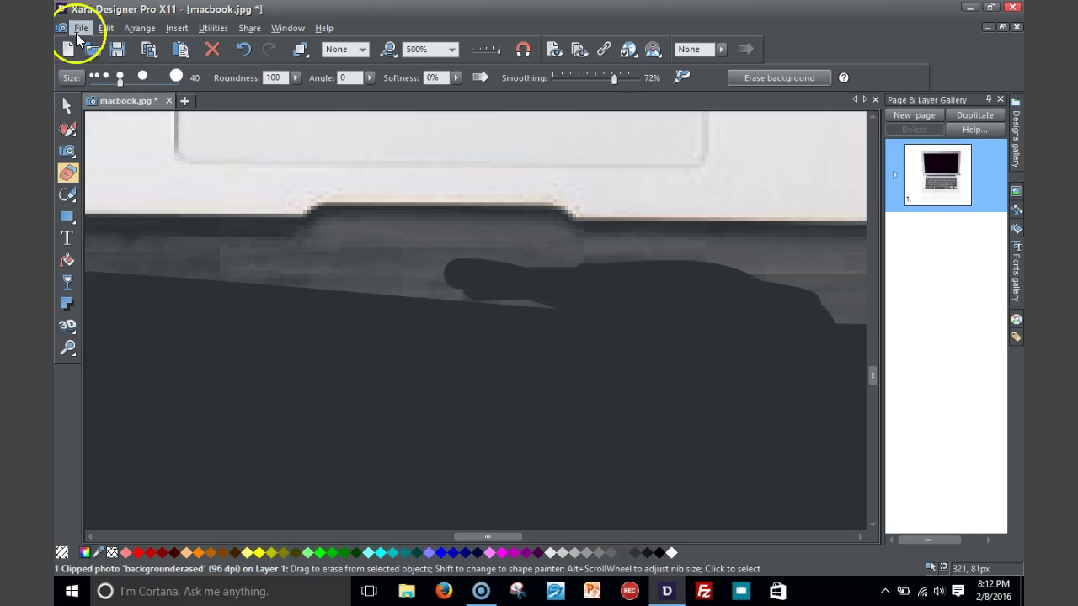
pyautogui.moveTo(125, 83); pyautogui.dragTo(123, 85)
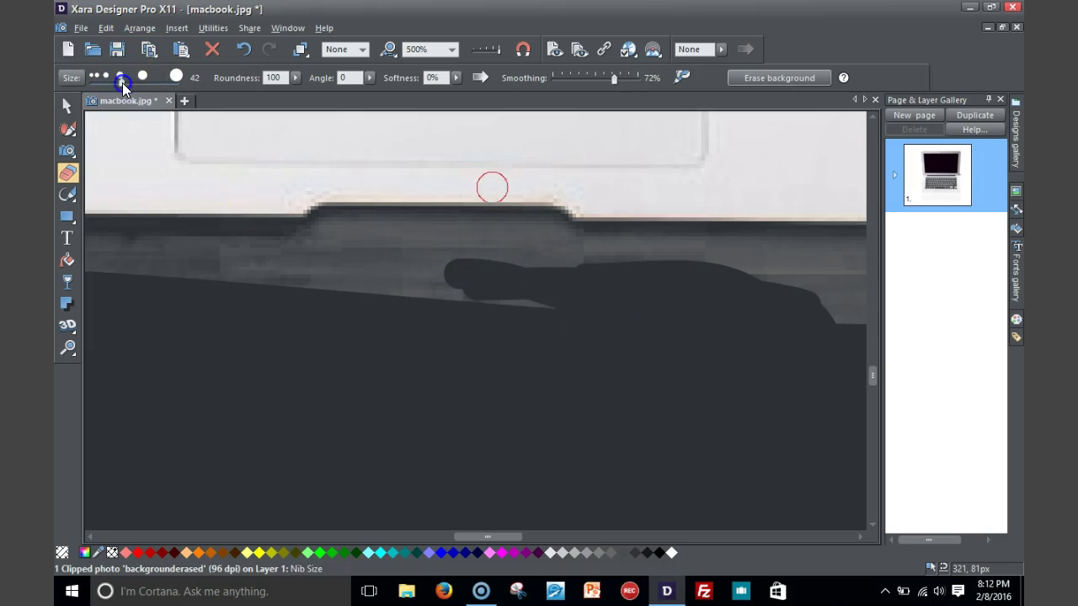
pyautogui.moveTo(417, 245)
pyautogui.mouseDown()
pyautogui.moveTo(423, 224)
pyautogui.moveTo(457, 253)
pyautogui.moveTo(551, 243)
pyautogui.moveTo(666, 291)
pyautogui.moveTo(835, 303)
pyautogui.moveTo(414, 351)
pyautogui.moveTo(404, 311)
pyautogui.moveTo(533, 289)
pyautogui.moveTo(255, 282)
pyautogui.moveTo(342, 277)
pyautogui.moveTo(378, 261)
pyautogui.moveTo(385, 246)
pyautogui.moveTo(357, 241)
pyautogui.moveTo(348, 245)
pyautogui.moveTo(406, 245)
pyautogui.moveTo(491, 231)
pyautogui.moveTo(655, 264)
pyautogui.moveTo(741, 257)
pyautogui.moveTo(807, 274)
pyautogui.moveTo(854, 326)
pyautogui.moveTo(852, 265)
pyautogui.moveTo(756, 261)
pyautogui.mouseUp()
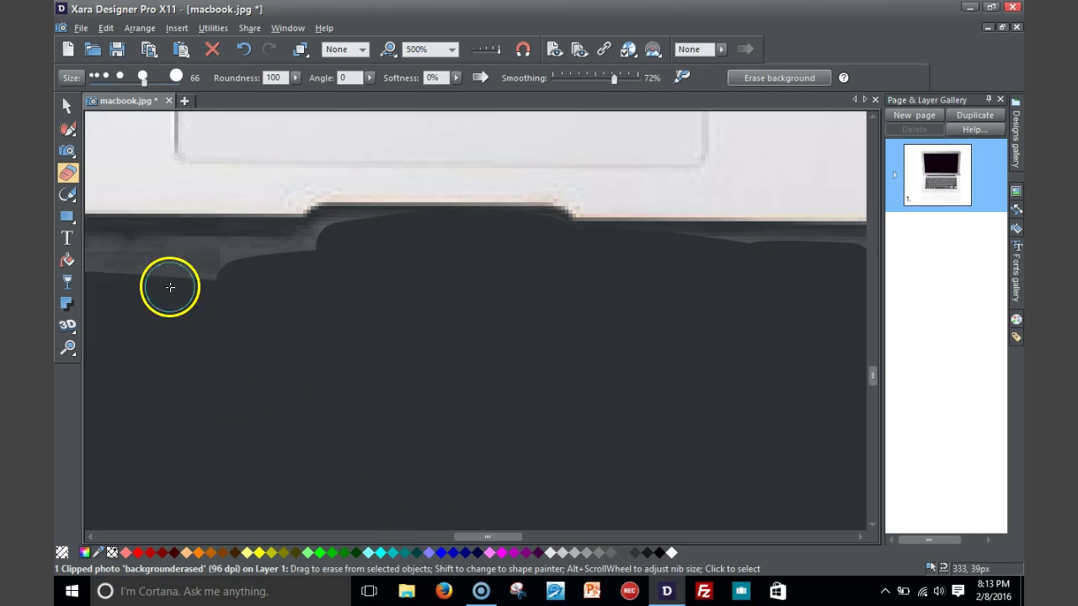
# - Erase the far-left grey strip, then the table strip at the edge's bump with an 18 nib
pyautogui.moveTo(111, 275)
pyautogui.mouseDown()
pyautogui.moveTo(250, 270)
pyautogui.moveTo(347, 237)
pyautogui.mouseUp()
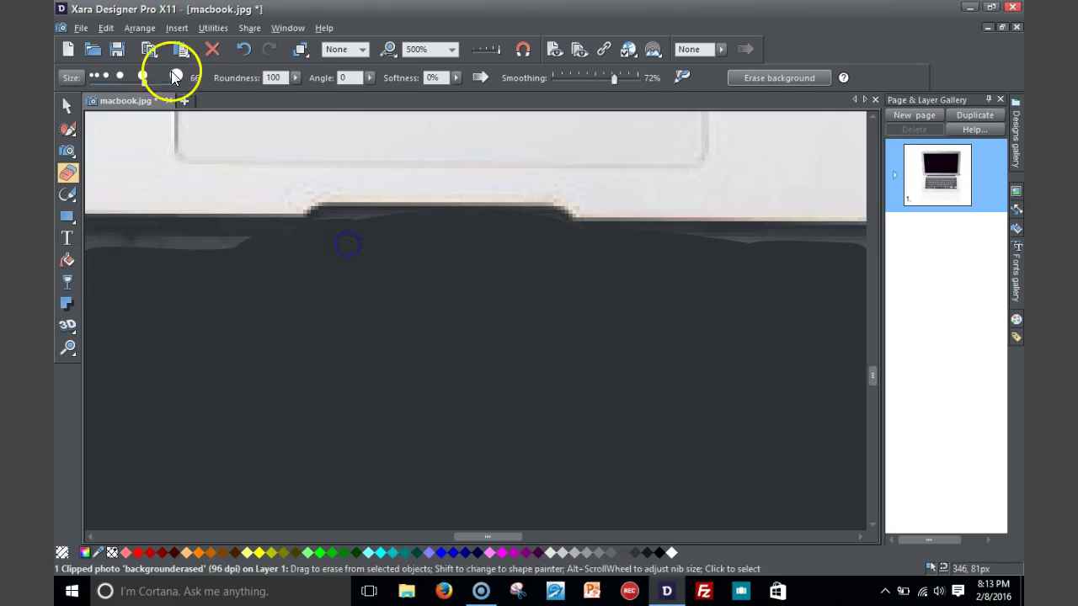
pyautogui.moveTo(146, 80); pyautogui.dragTo(100, 77)
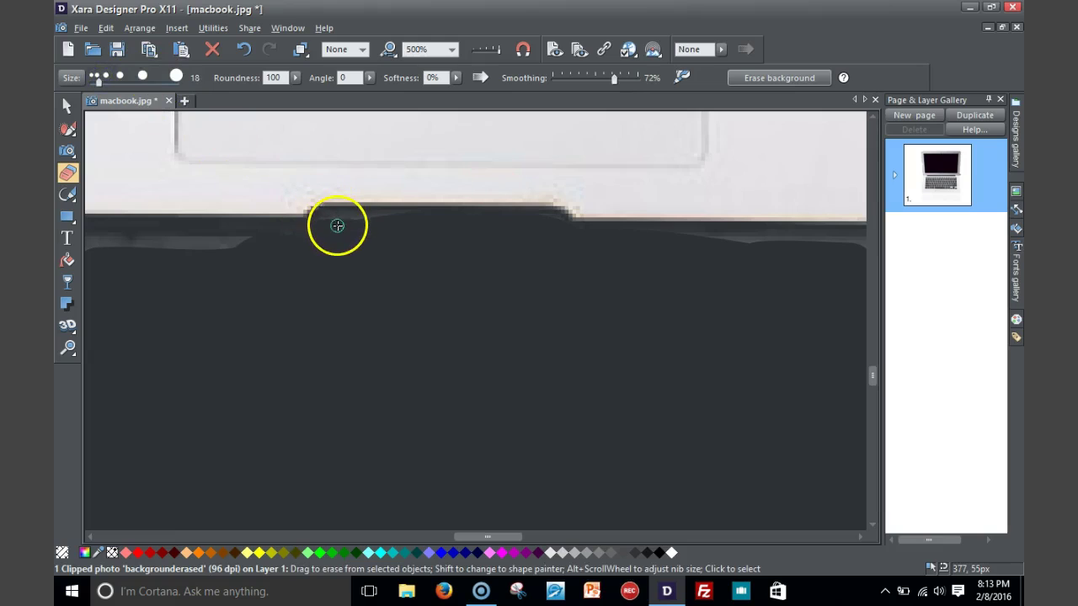
pyautogui.moveTo(339, 224)
pyautogui.mouseDown()
pyautogui.moveTo(385, 212)
pyautogui.moveTo(360, 217)
pyautogui.moveTo(397, 215)
pyautogui.mouseUp()
pyautogui.hotkey('ctrl', 'z')
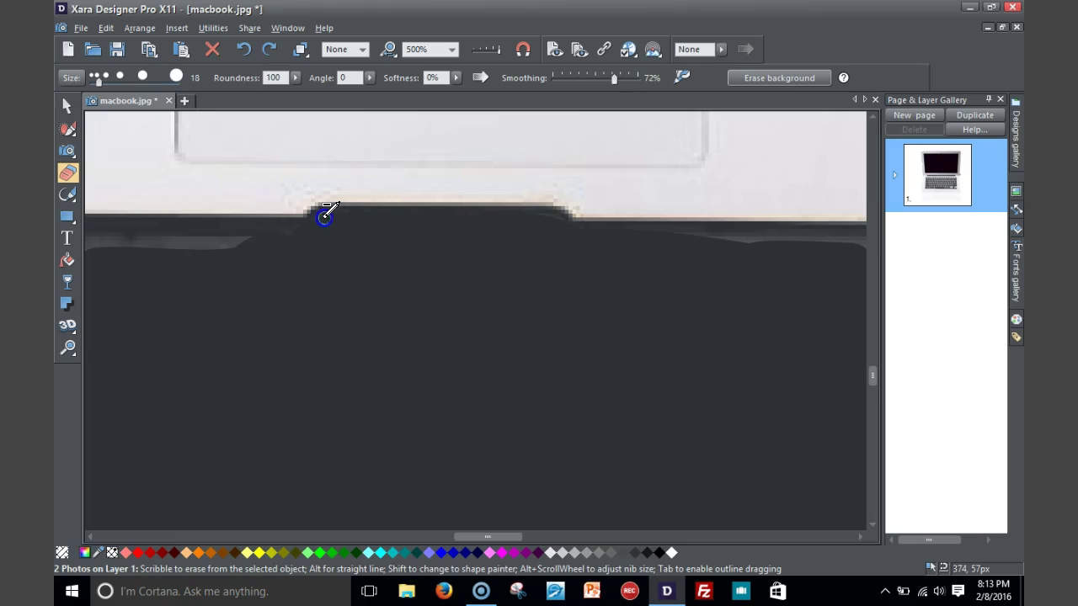
pyautogui.moveTo(322, 221)
pyautogui.mouseDown()
pyautogui.moveTo(311, 233)
pyautogui.moveTo(210, 240)
pyautogui.mouseUp()
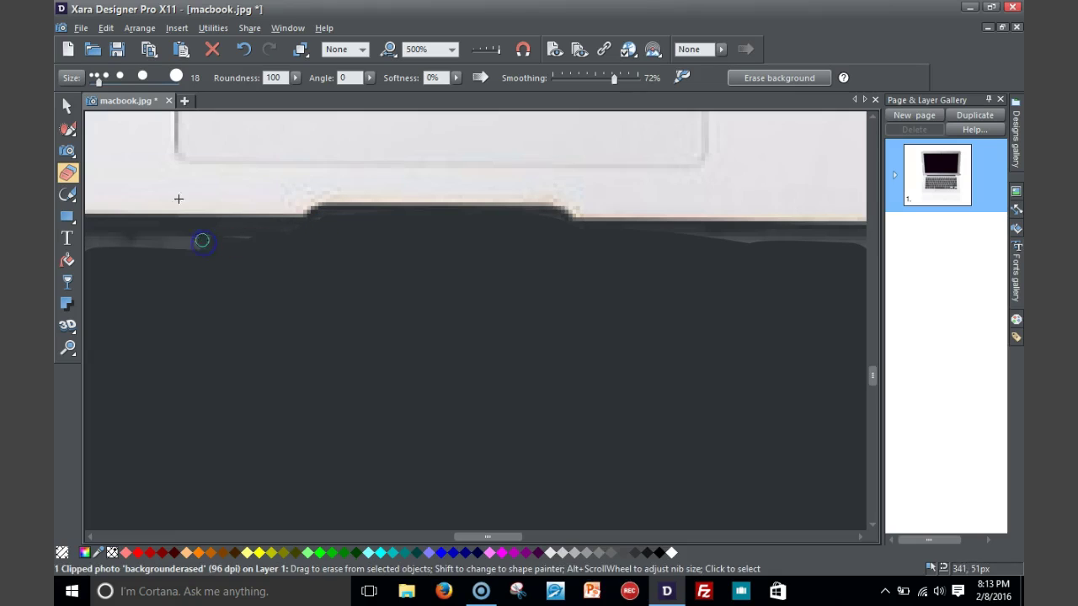
# - With the nib enlarged to 39, erase the light strip along the edge through to the right end
pyautogui.moveTo(98, 80); pyautogui.dragTo(119, 82)
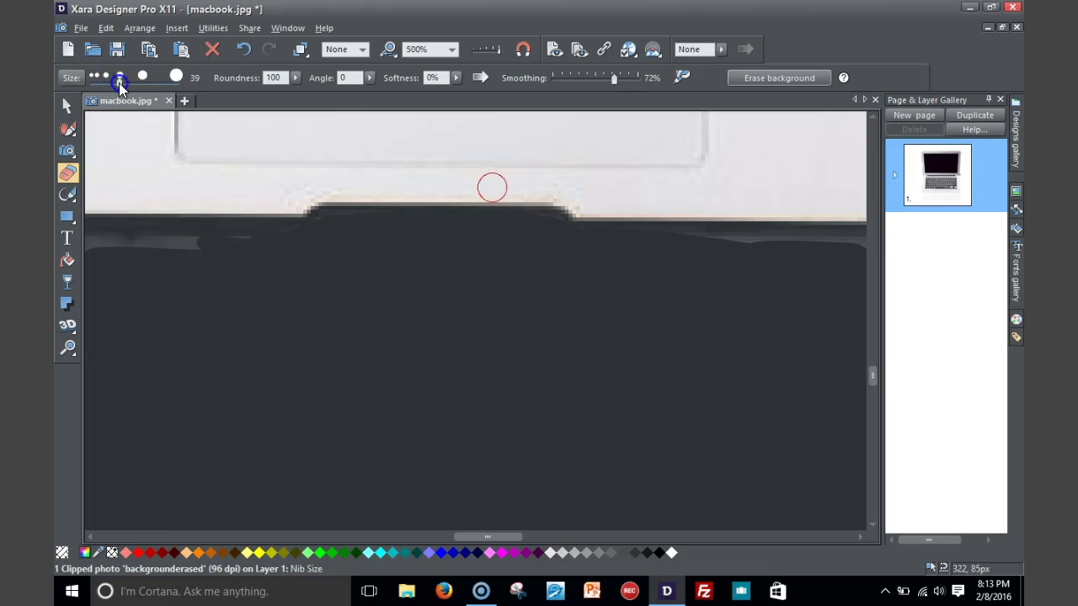
pyautogui.moveTo(187, 253)
pyautogui.mouseDown()
pyautogui.moveTo(124, 242)
pyautogui.moveTo(244, 237)
pyautogui.mouseUp()
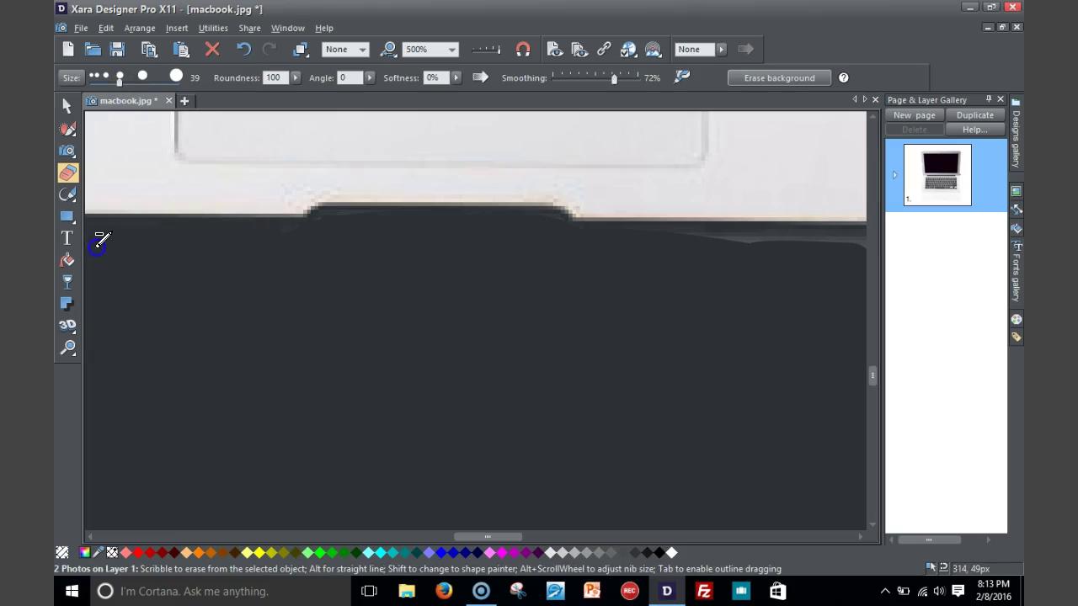
pyautogui.moveTo(90, 242)
pyautogui.mouseDown()
pyautogui.moveTo(190, 228)
pyautogui.moveTo(241, 245)
pyautogui.mouseUp()
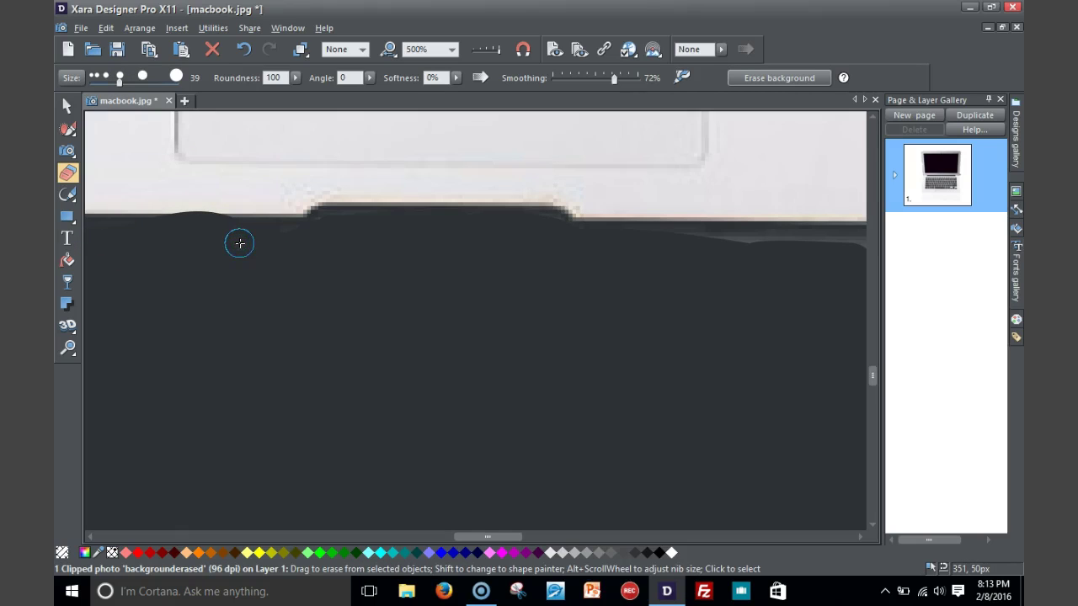
pyautogui.hotkey('ctrl', 'z')
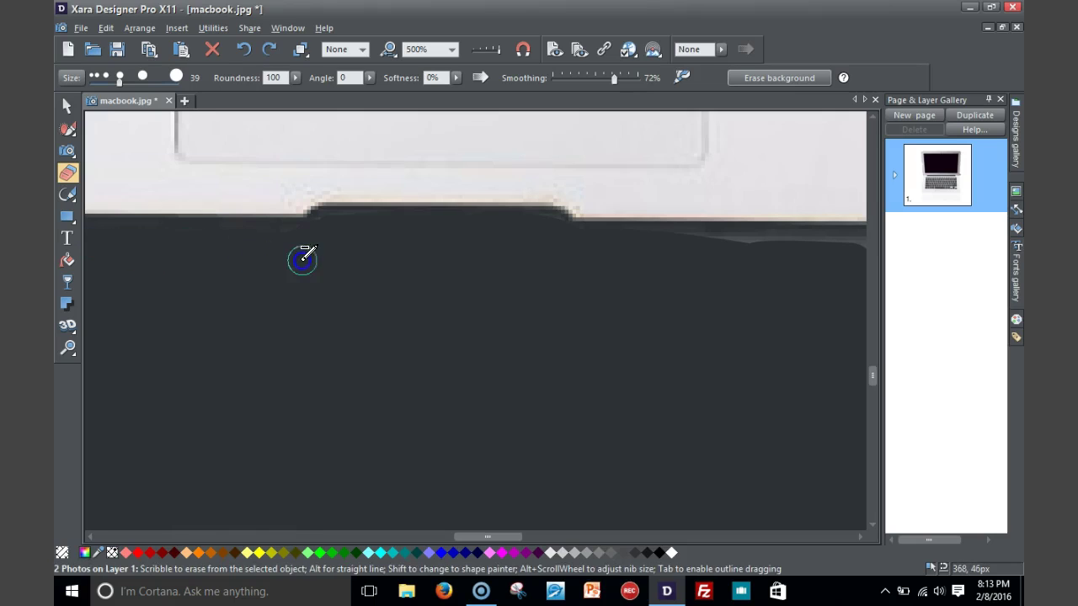
pyautogui.hotkey('ctrl', 'y')
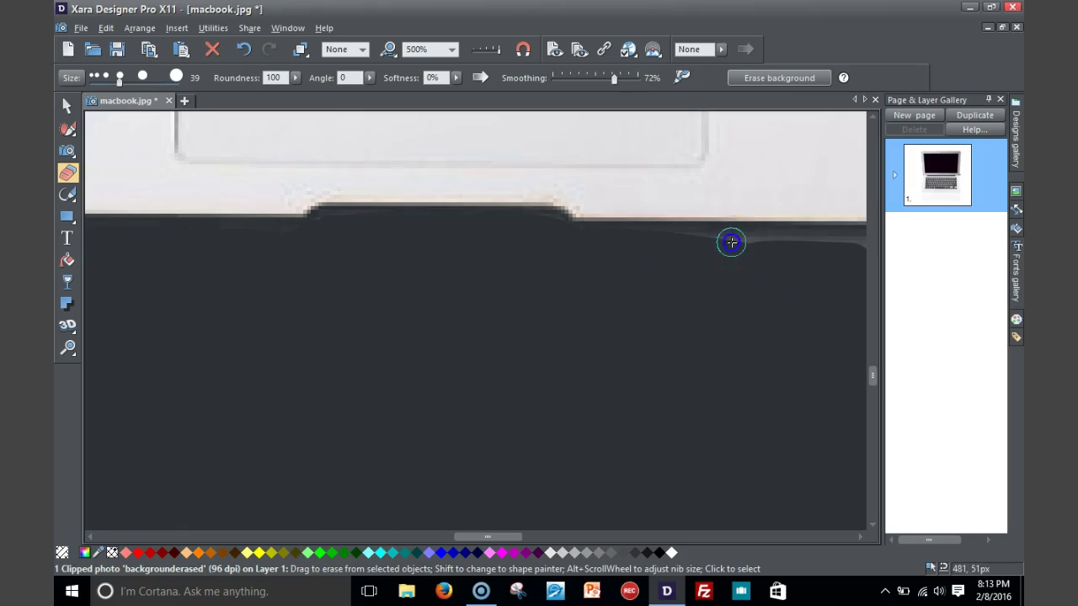
pyautogui.moveTo(731, 243); pyautogui.dragTo(800, 244)
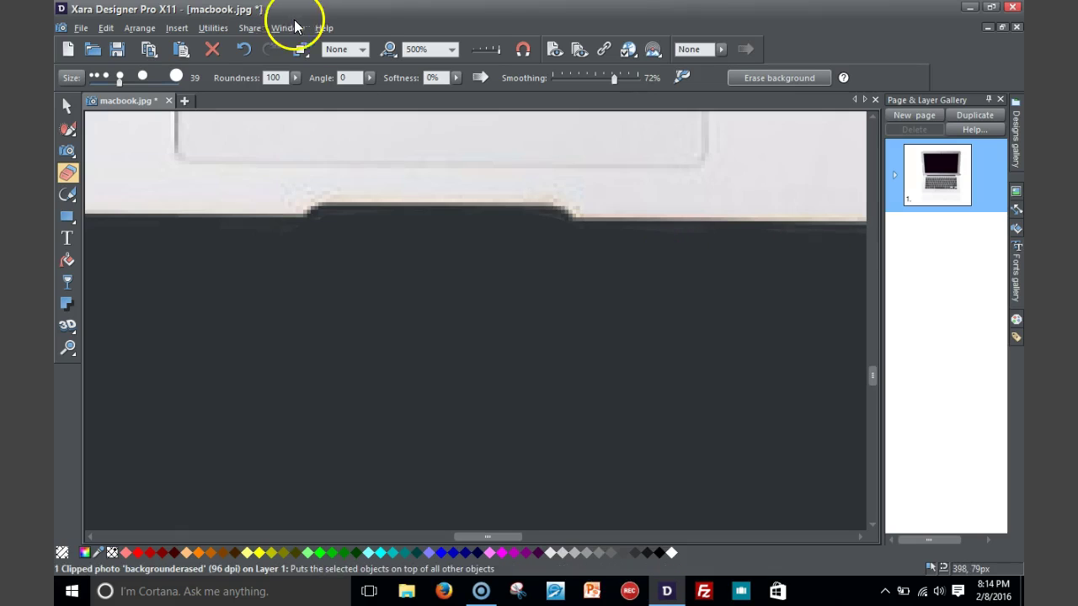
# - Zoom out to 75% to show the whole cut-out laptop
pyautogui.click(446, 48)
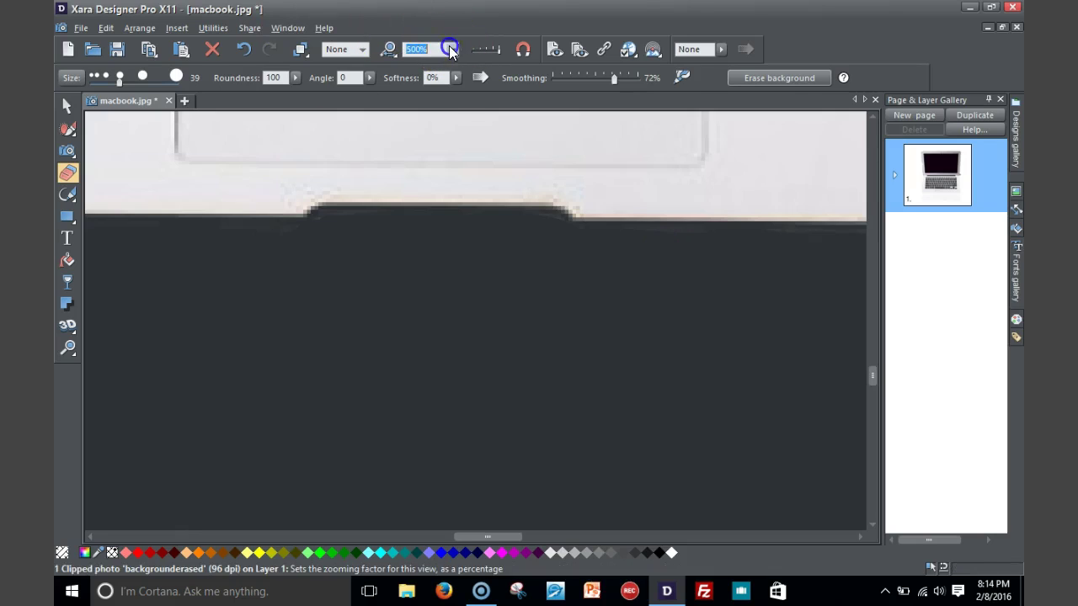
pyautogui.click(451, 49)
pyautogui.click(423, 151)
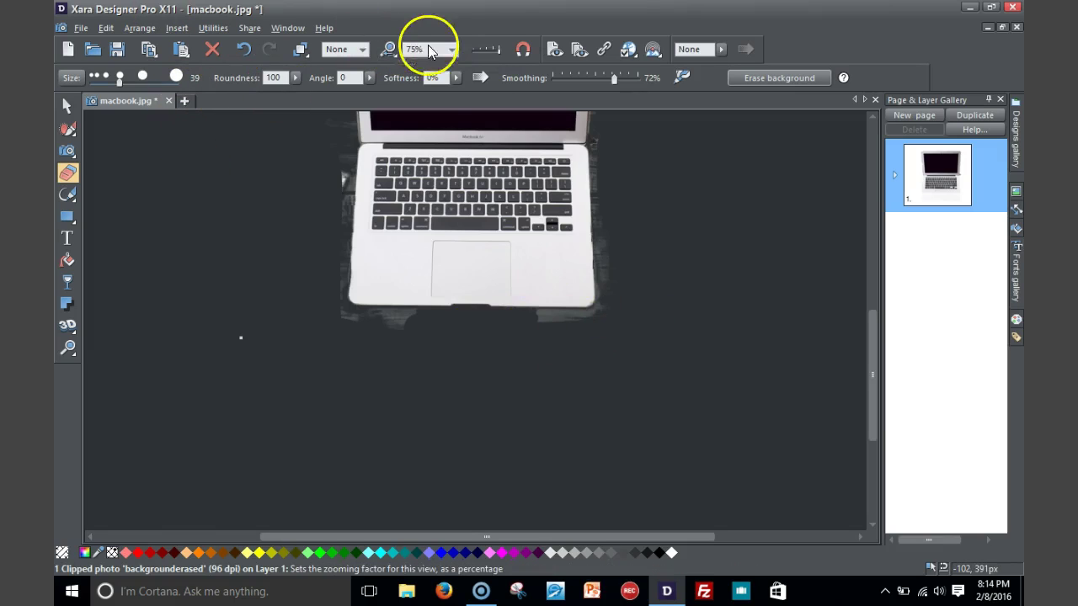
pyautogui.click(452, 52)
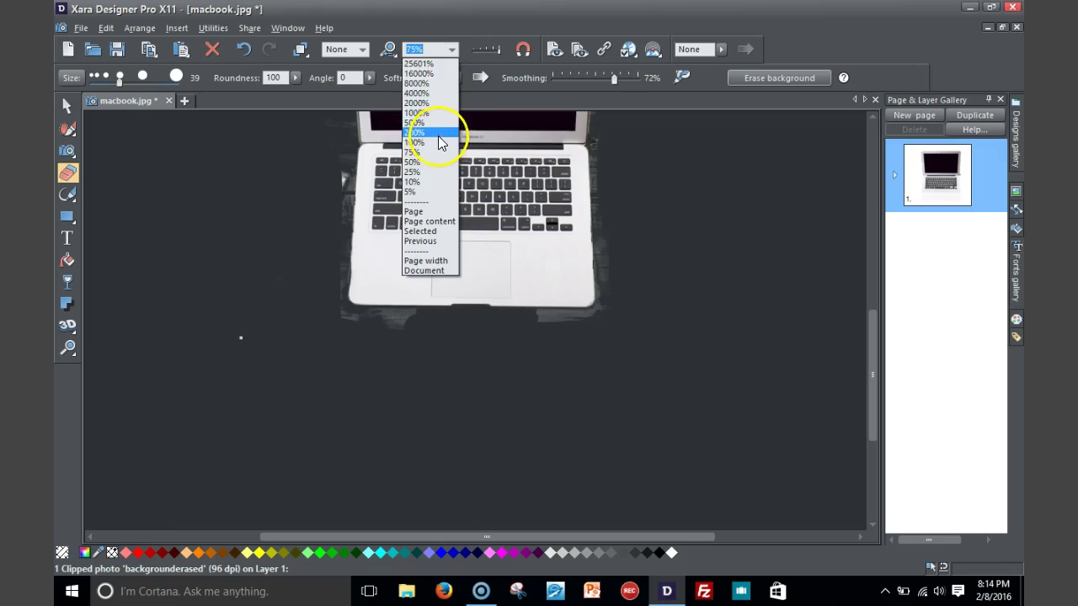
# - Erase the grey strip under the laptop edge at 200%, then near the lower-right corner at 500%
pyautogui.click(437, 133)
pyautogui.moveTo(628, 286)
pyautogui.mouseDown()
pyautogui.moveTo(636, 319)
pyautogui.moveTo(806, 308)
pyautogui.mouseUp()
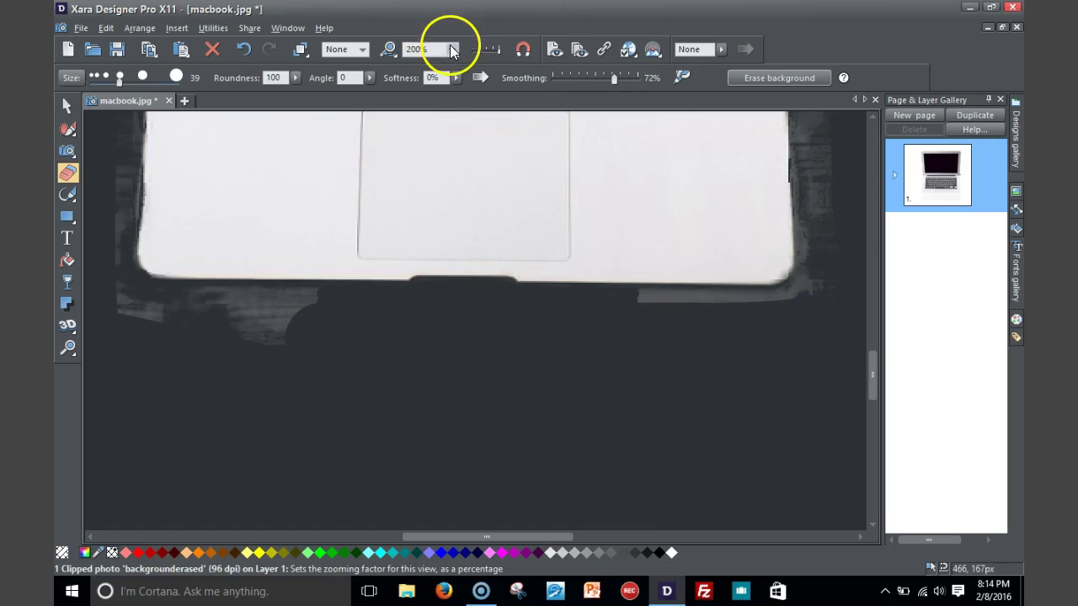
pyautogui.click(450, 47)
pyautogui.click(426, 124)
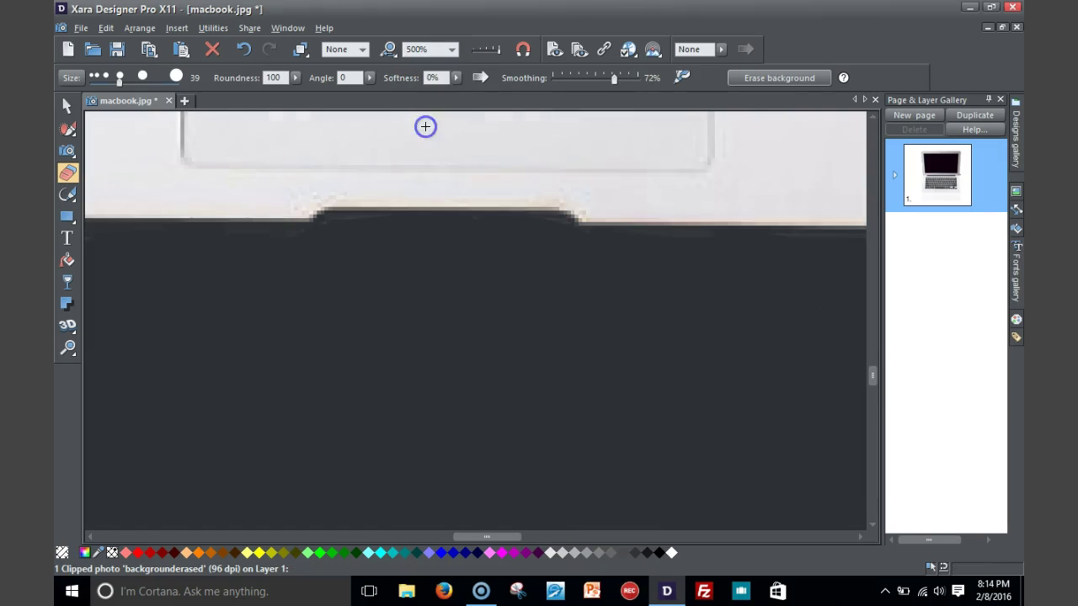
pyautogui.click(862, 535)
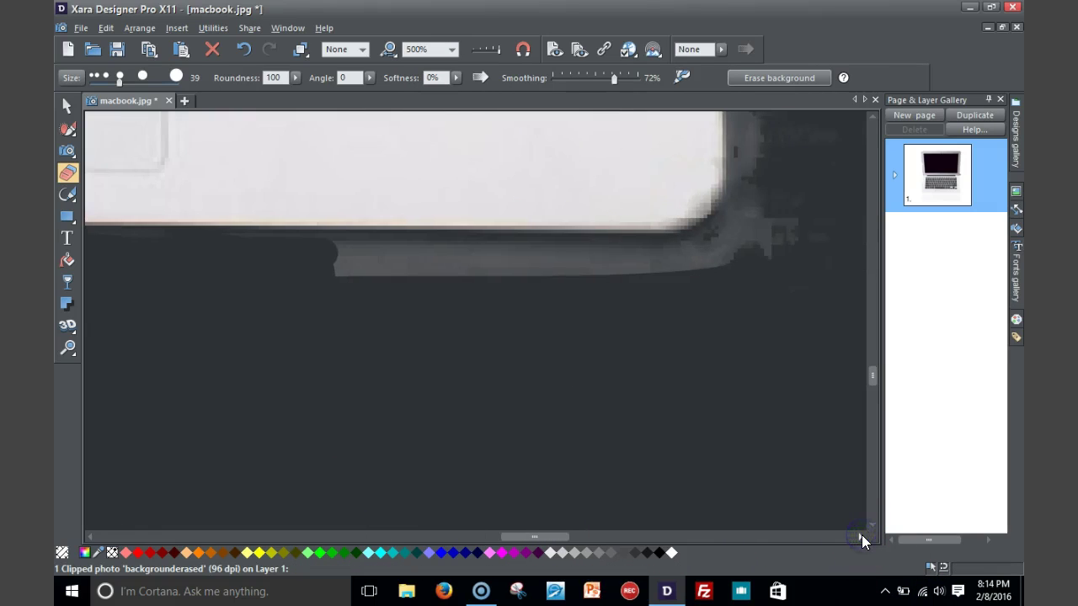
pyautogui.moveTo(816, 385)
pyautogui.mouseDown()
pyautogui.moveTo(812, 232)
pyautogui.moveTo(785, 189)
pyautogui.moveTo(765, 251)
pyautogui.moveTo(794, 194)
pyautogui.moveTo(783, 280)
pyautogui.moveTo(798, 241)
pyautogui.moveTo(793, 281)
pyautogui.moveTo(767, 193)
pyautogui.moveTo(714, 276)
pyautogui.moveTo(623, 287)
pyautogui.moveTo(375, 279)
pyautogui.moveTo(338, 264)
pyautogui.moveTo(593, 271)
pyautogui.moveTo(701, 255)
pyautogui.moveTo(719, 232)
pyautogui.mouseUp()
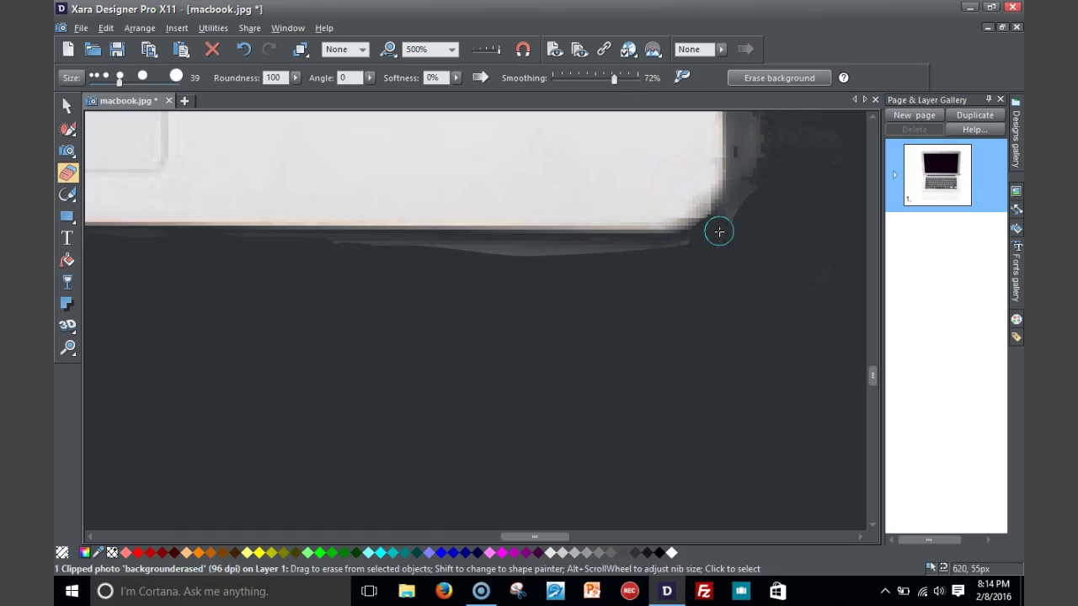
pyautogui.hotkey('ctrl', 'z')
pyautogui.moveTo(720, 237)
pyautogui.mouseDown()
pyautogui.moveTo(701, 256)
pyautogui.moveTo(353, 286)
pyautogui.moveTo(337, 266)
pyautogui.moveTo(384, 263)
pyautogui.mouseUp()
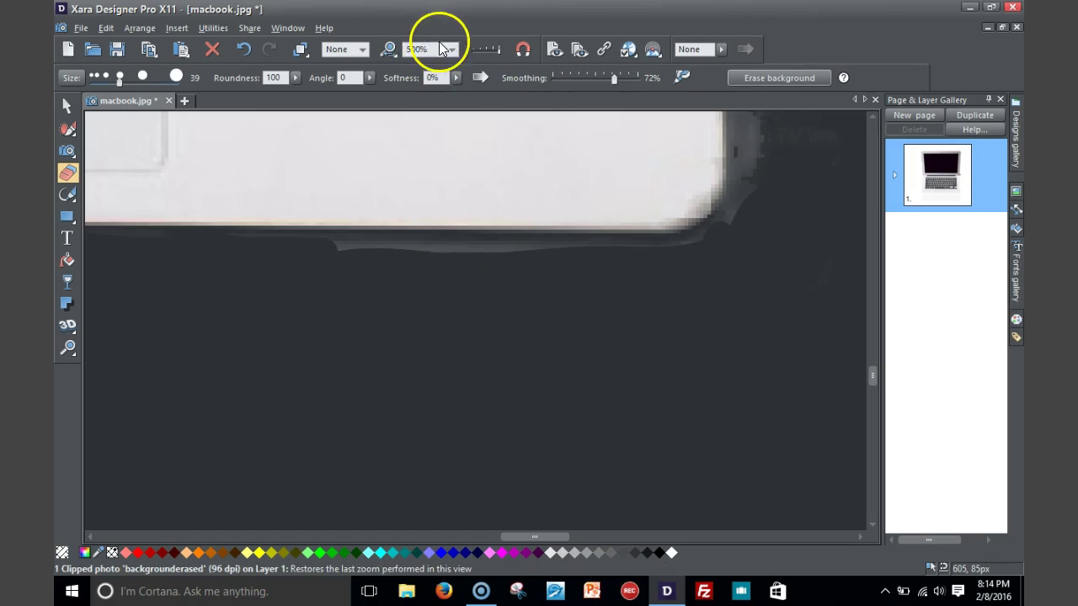
# - At 75% zoom, erase stray background below and left of the laptop, then scroll up to it
pyautogui.click(450, 49)
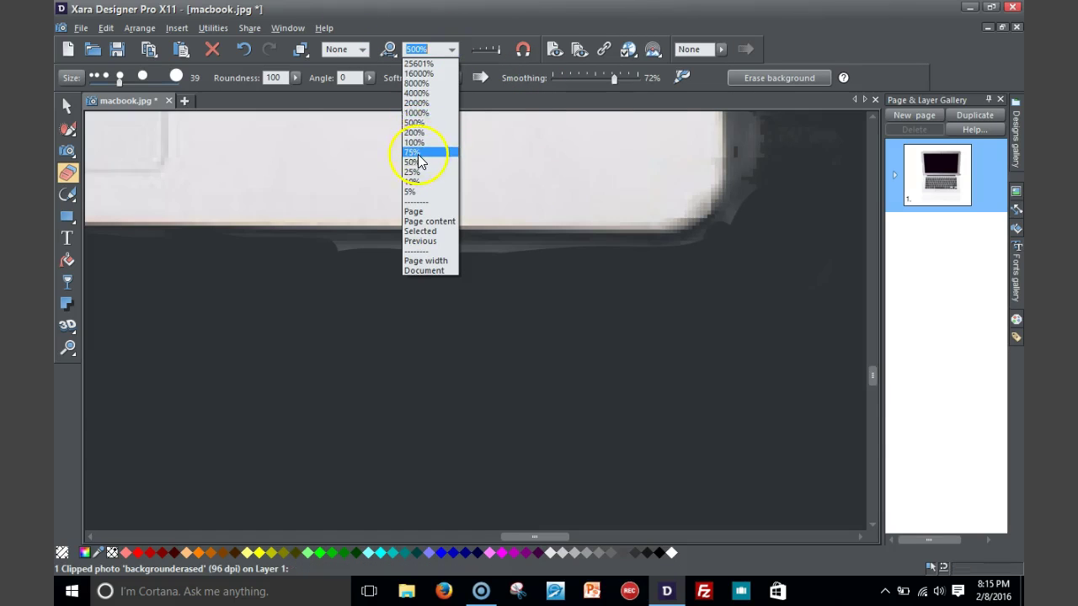
pyautogui.click(418, 153)
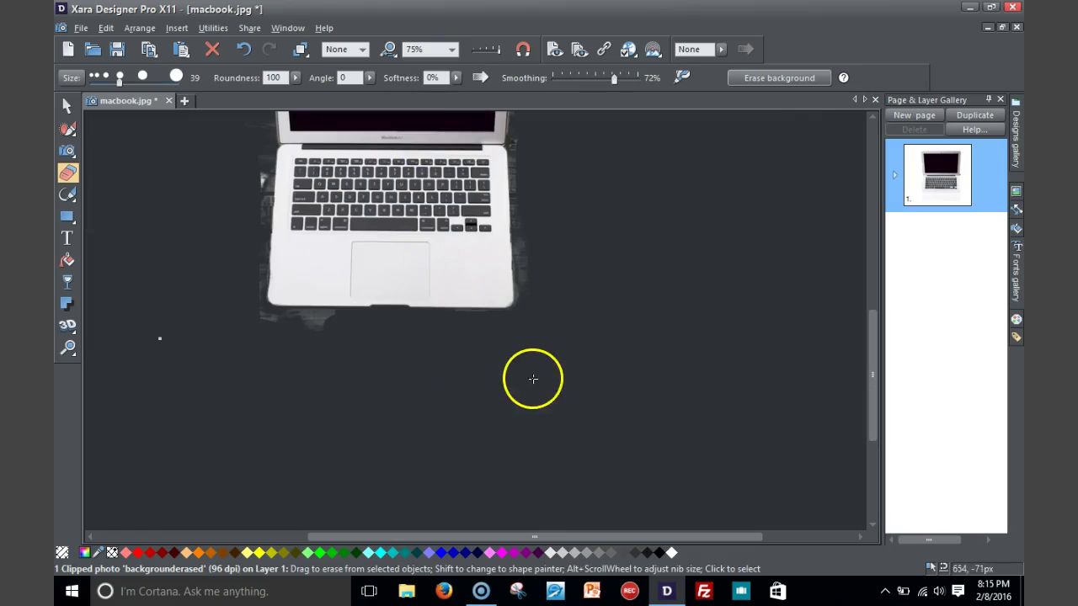
pyautogui.click(469, 328)
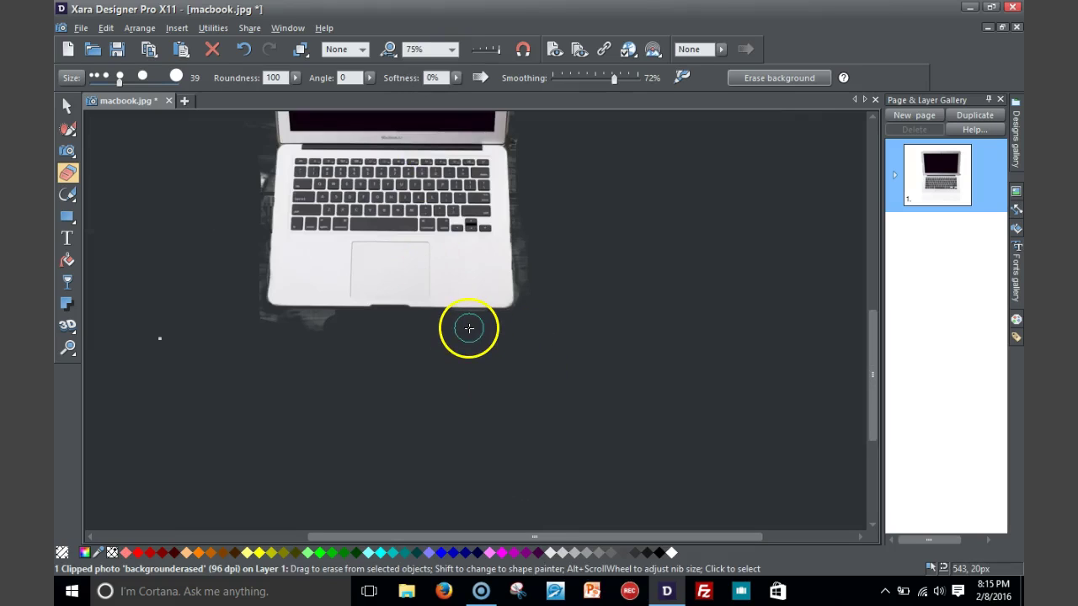
pyautogui.moveTo(469, 328)
pyautogui.mouseDown()
pyautogui.moveTo(563, 308)
pyautogui.moveTo(545, 222)
pyautogui.moveTo(539, 269)
pyautogui.moveTo(534, 250)
pyautogui.moveTo(539, 169)
pyautogui.moveTo(524, 149)
pyautogui.mouseUp()
pyautogui.moveTo(346, 524); pyautogui.dragTo(281, 441)
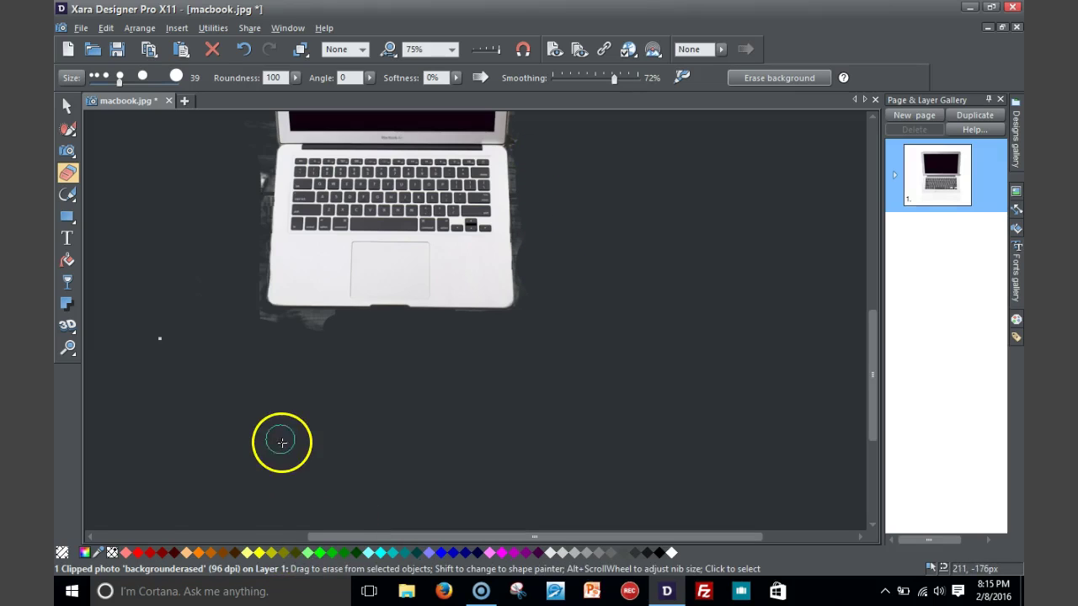
pyautogui.moveTo(337, 325)
pyautogui.mouseDown()
pyautogui.moveTo(277, 322)
pyautogui.moveTo(253, 336)
pyautogui.mouseUp()
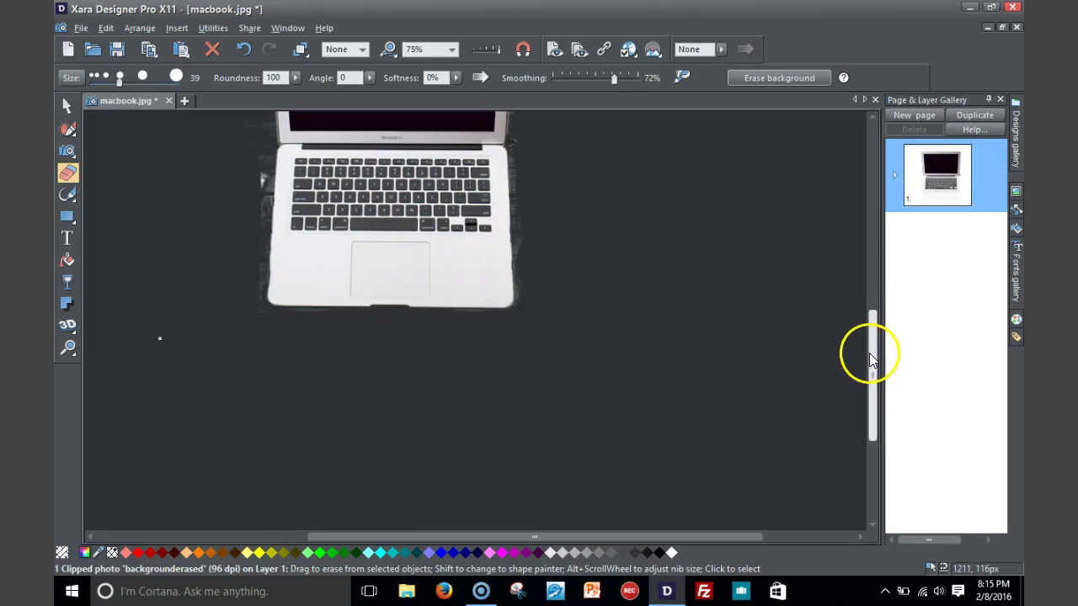
pyautogui.moveTo(869, 353); pyautogui.dragTo(868, 301)
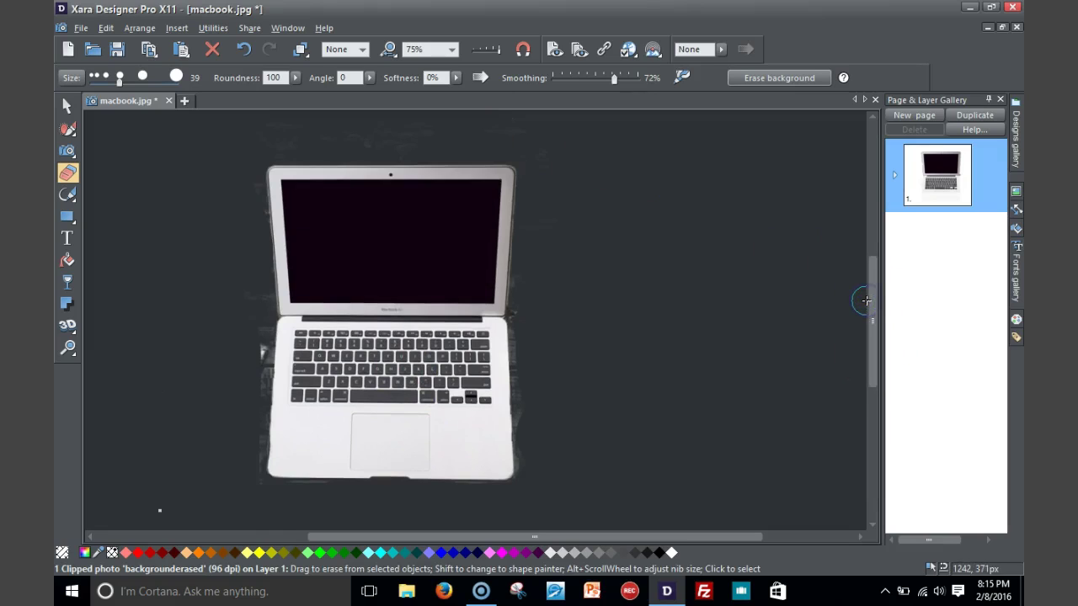